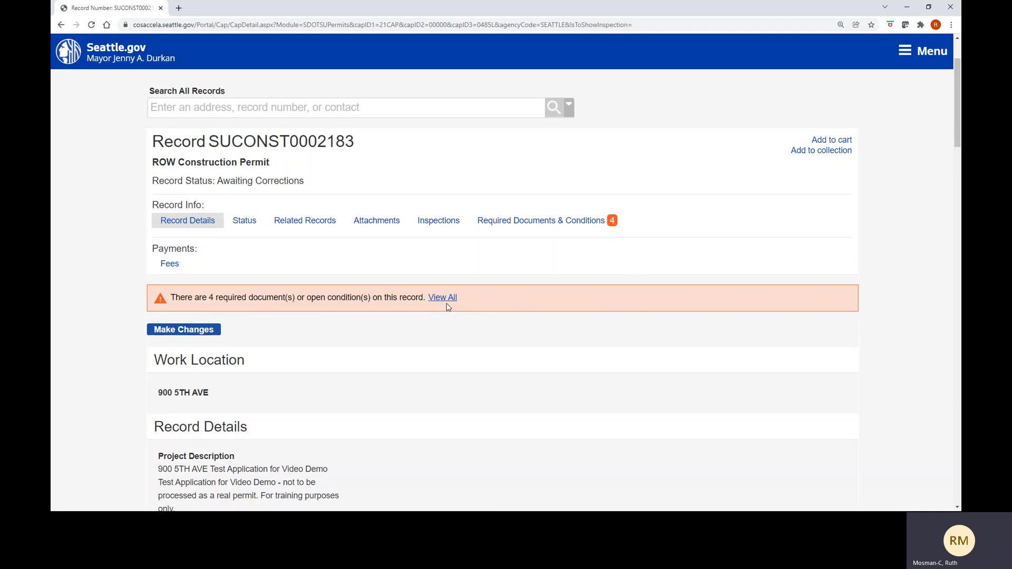
- Show the Required Documents & Conditions list: 3 Pending, Site Plan Update Required, 1 Waived, 1 Received
click(532, 226)
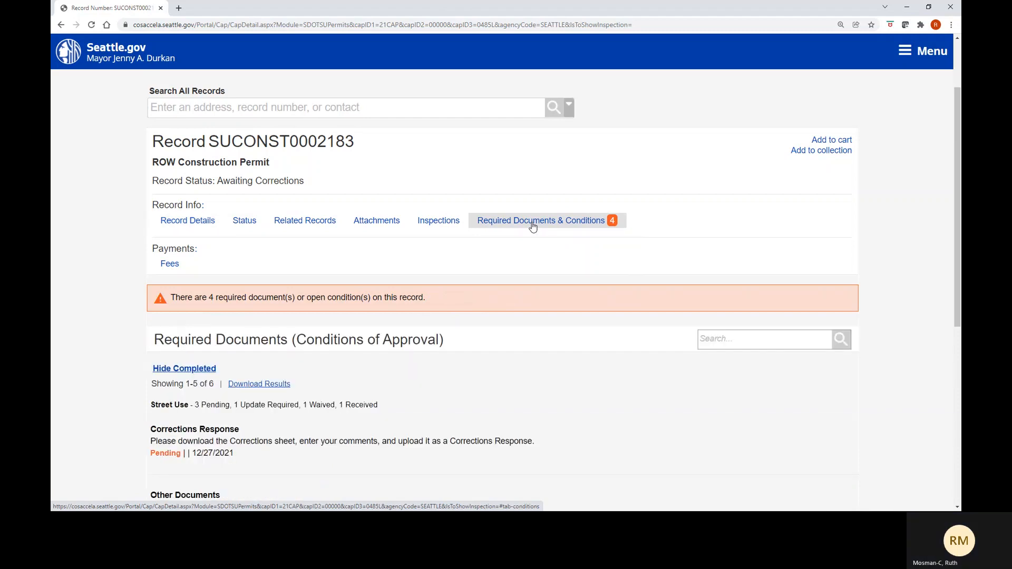
scroll(533, 226, down, 2)
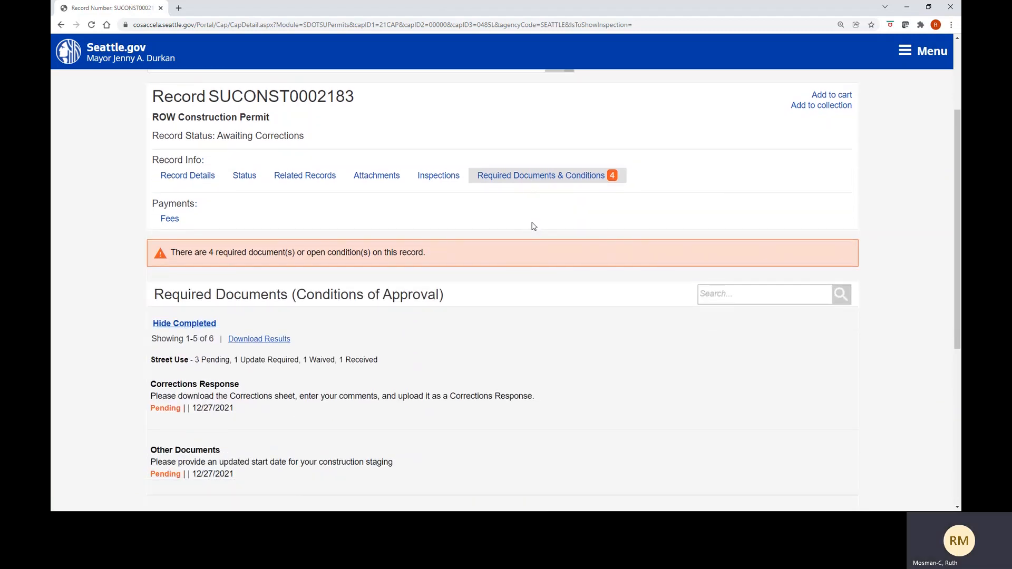
scroll(532, 226, down, 2)
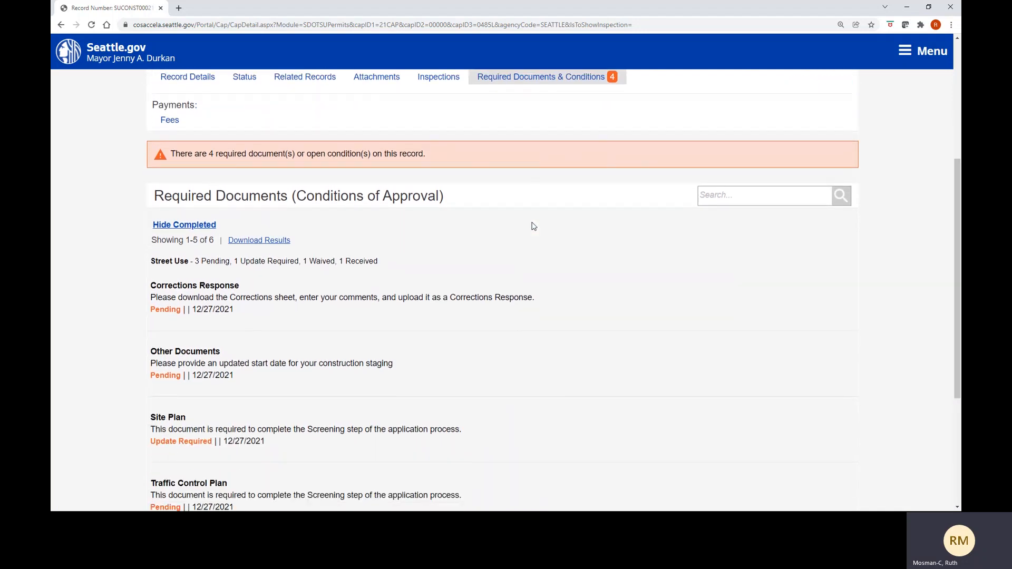
scroll(534, 227, down, 2)
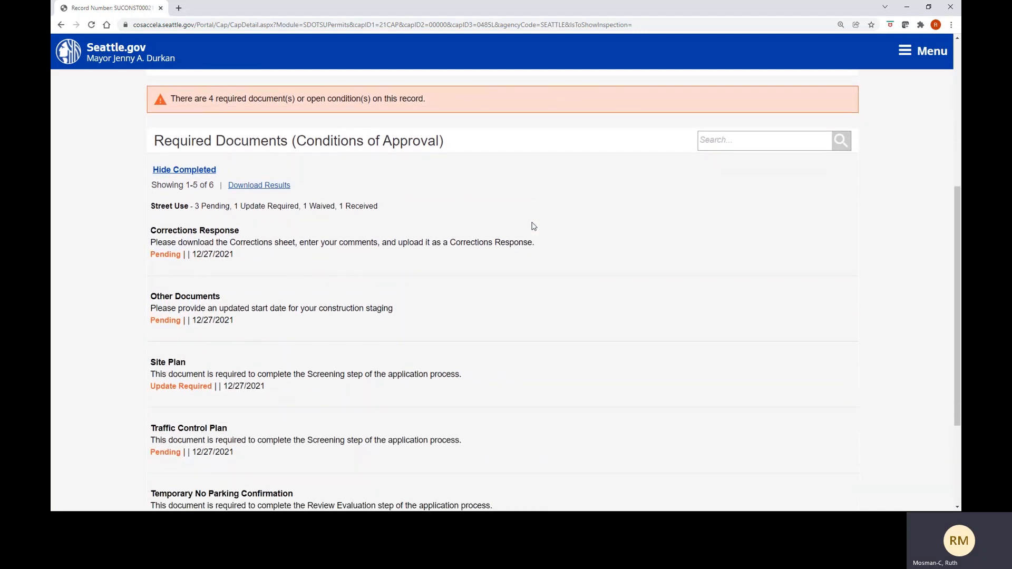
scroll(534, 226, down, 1)
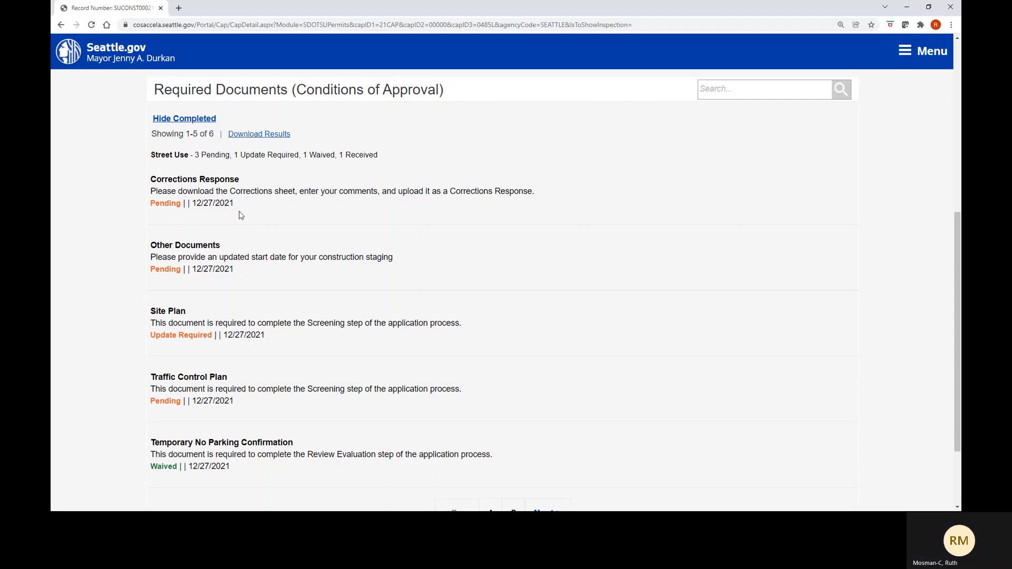
scroll(241, 215, down, 1)
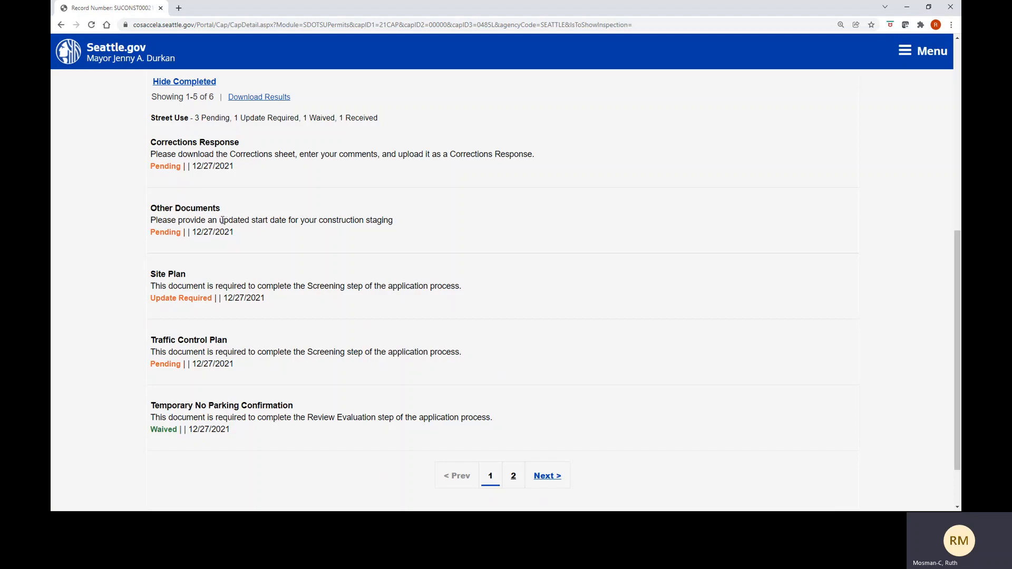
drag(219, 220, 286, 220)
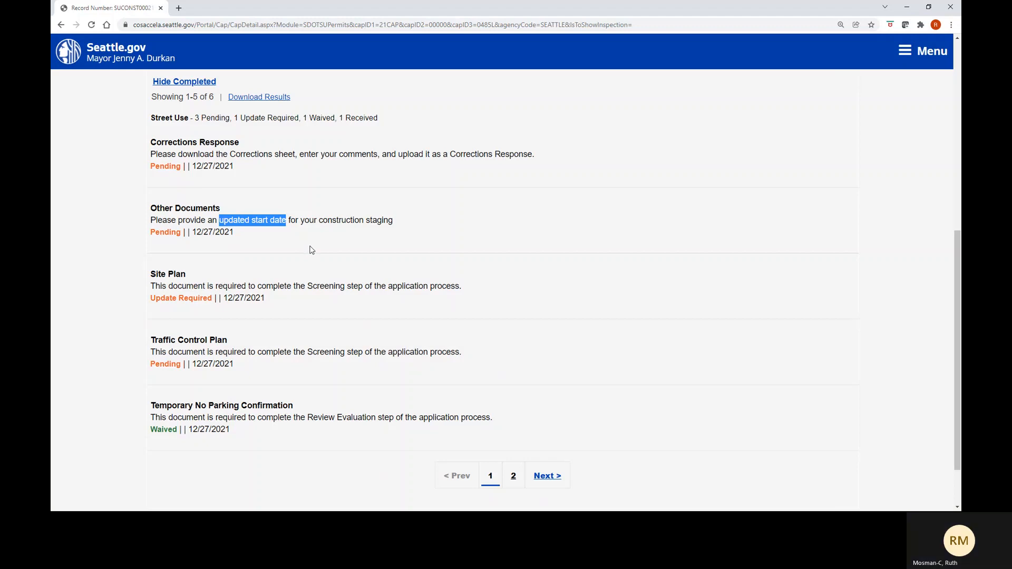
click(311, 250)
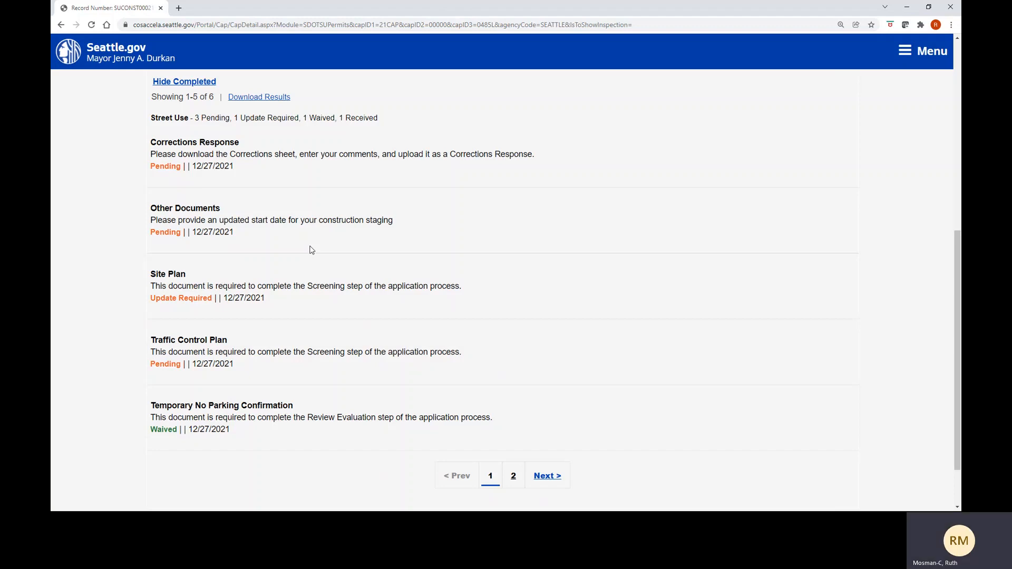
drag(308, 286, 347, 289)
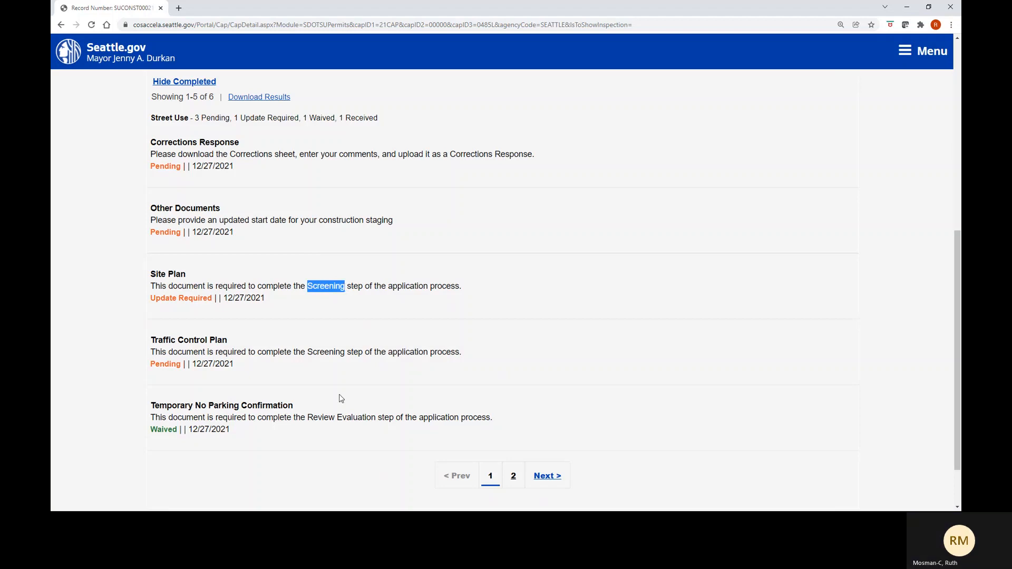
drag(308, 419, 375, 419)
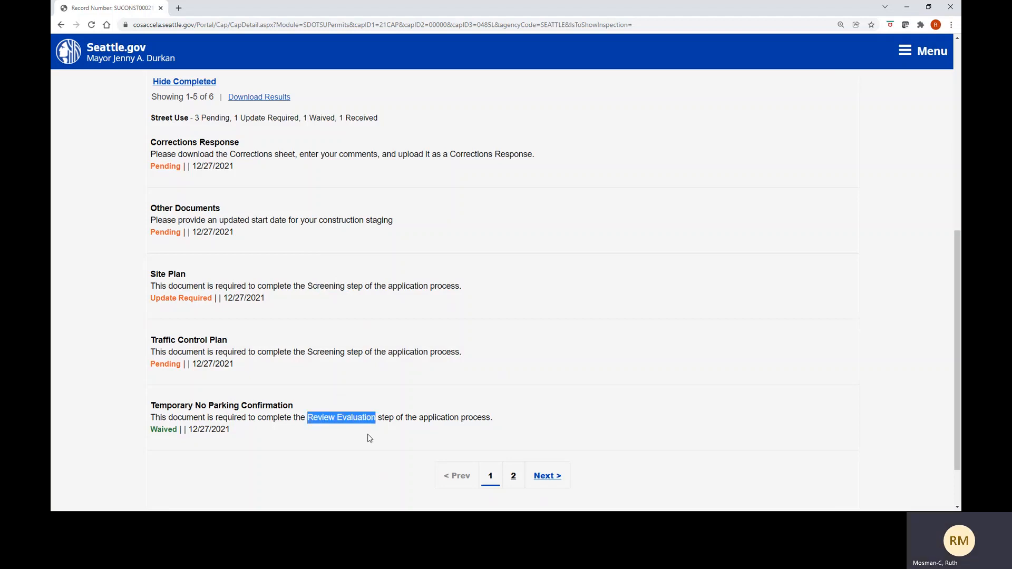
click(369, 439)
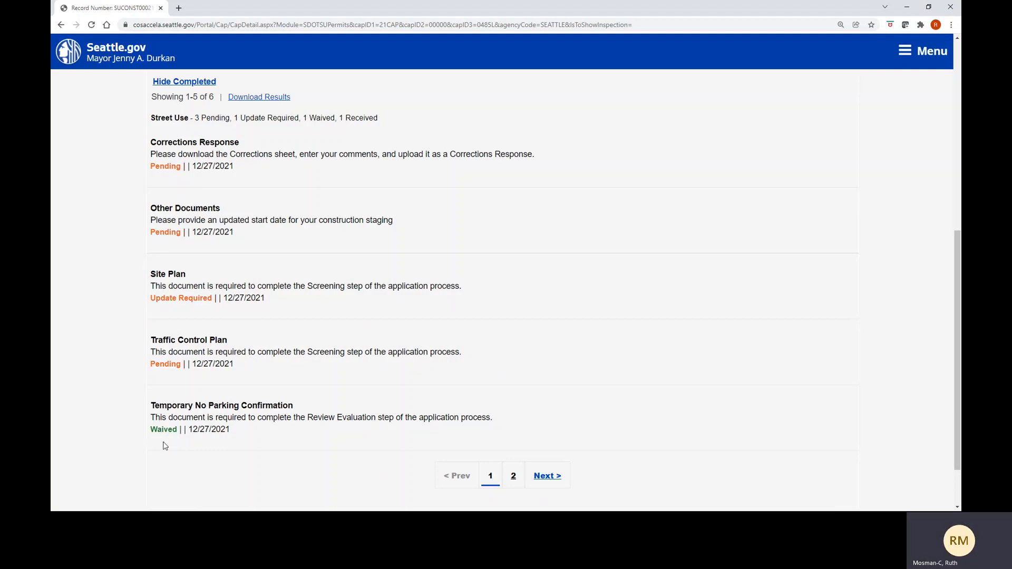
scroll(199, 444, down, 1)
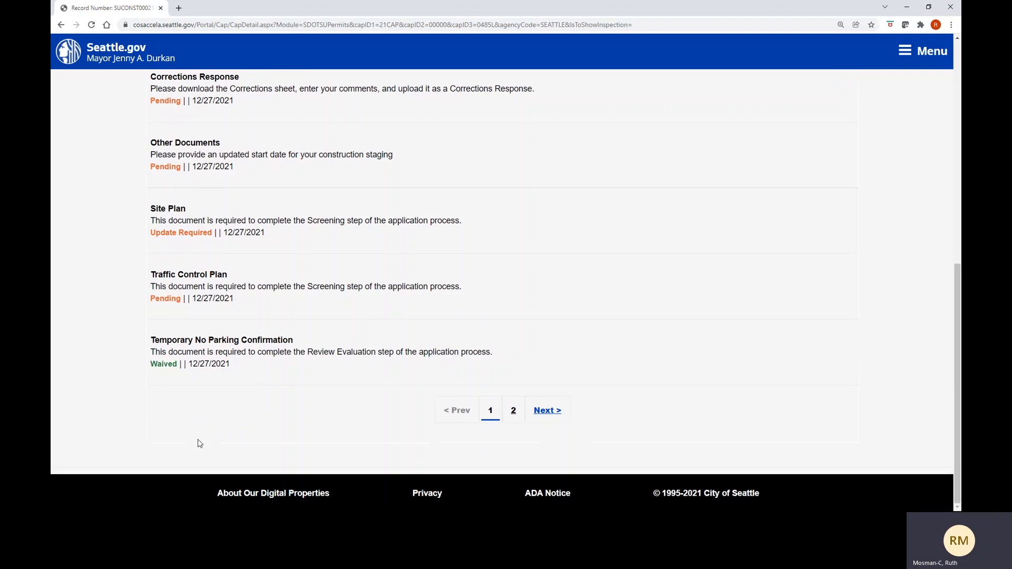
click(515, 414)
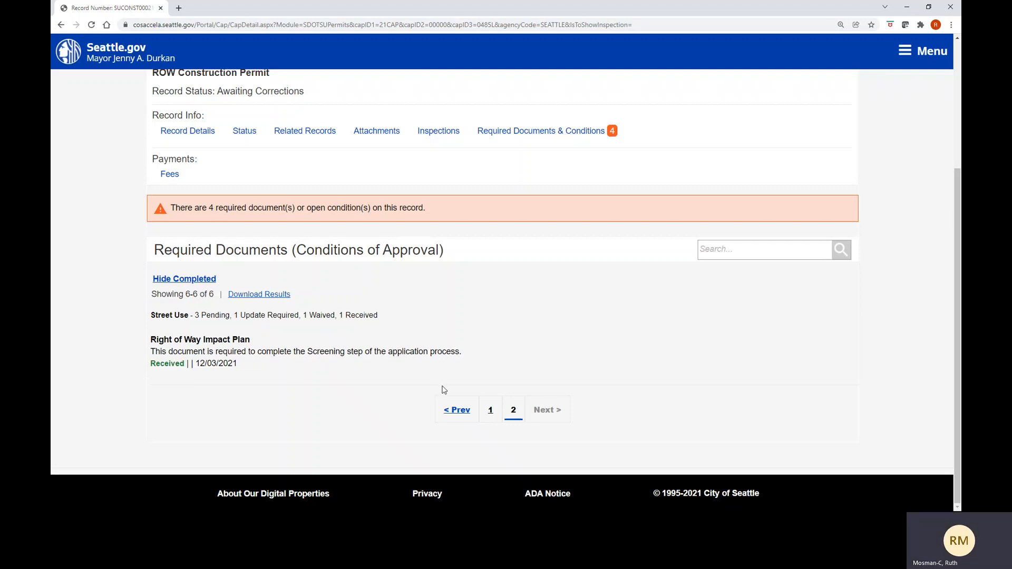
click(490, 413)
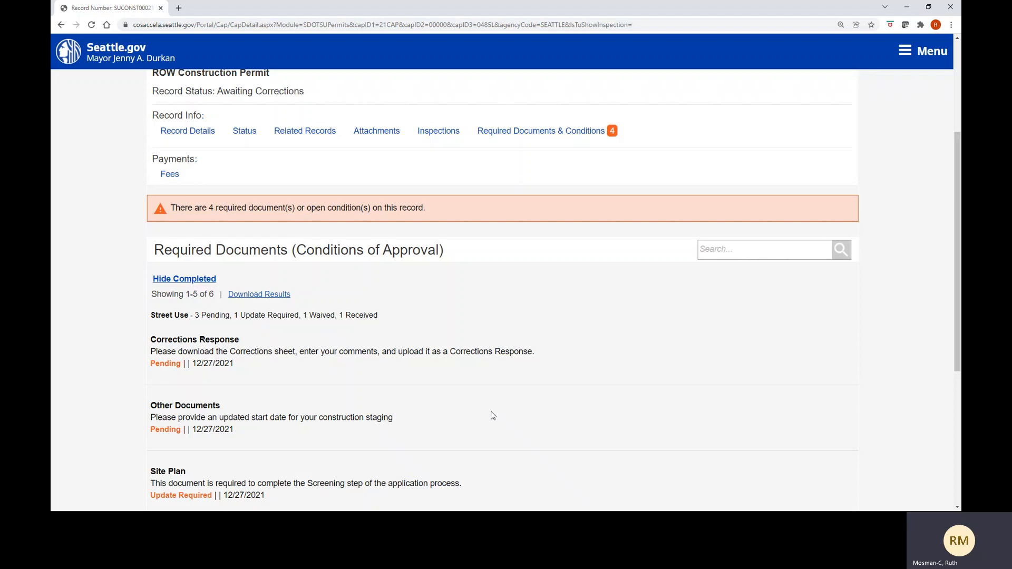
scroll(493, 416, down, 2)
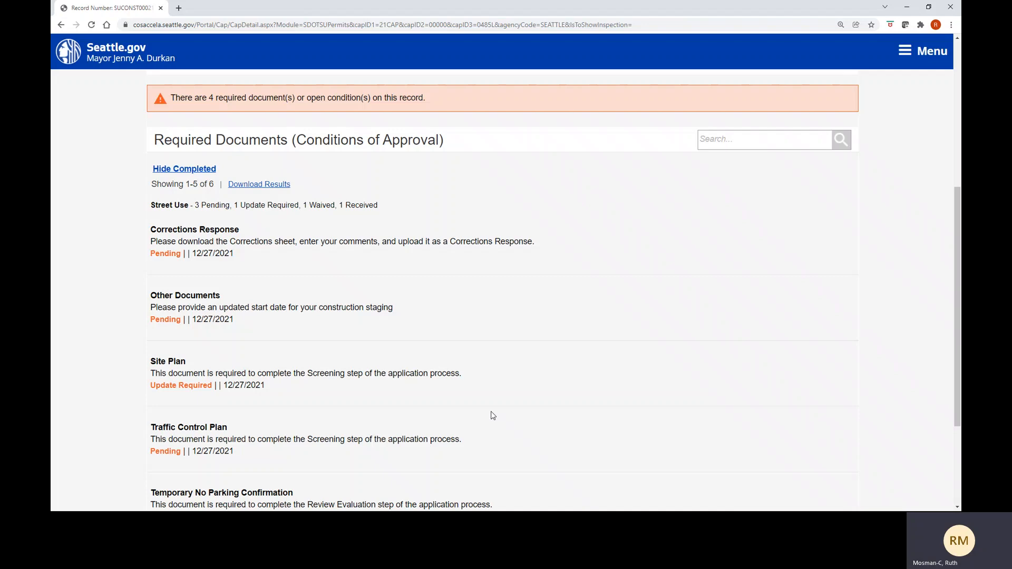
scroll(491, 416, up, 3)
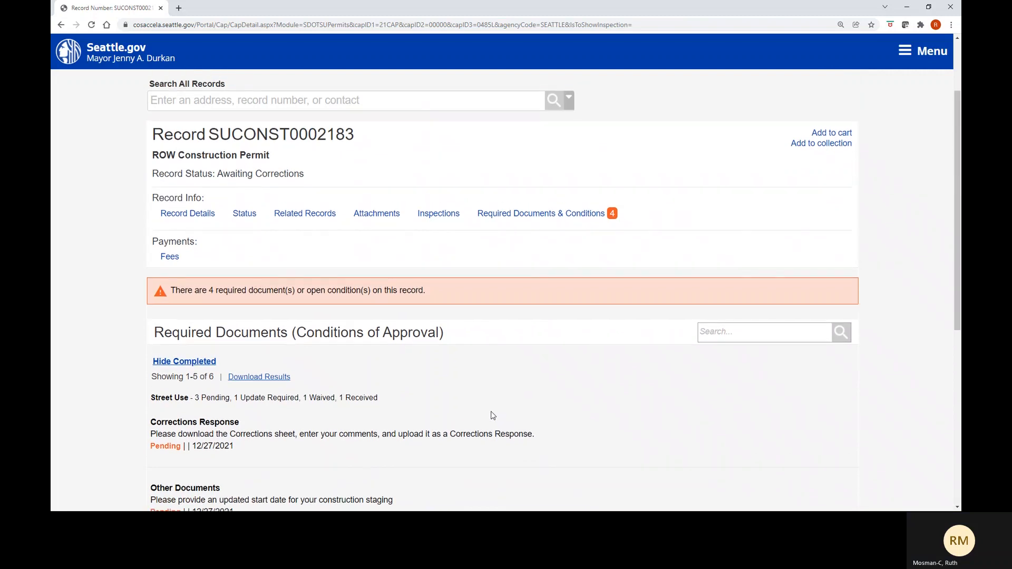
click(245, 213)
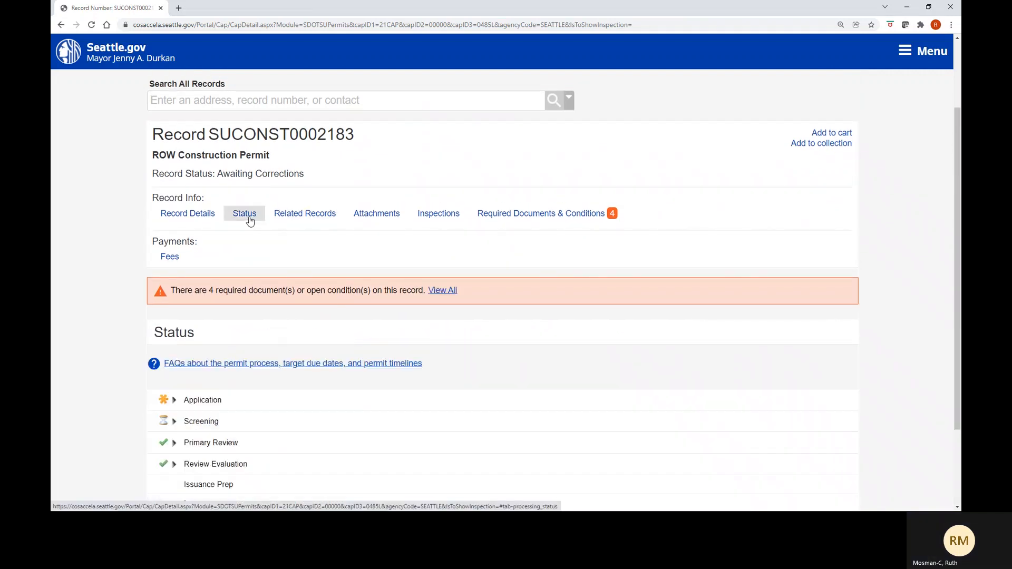
scroll(167, 424, down, 2)
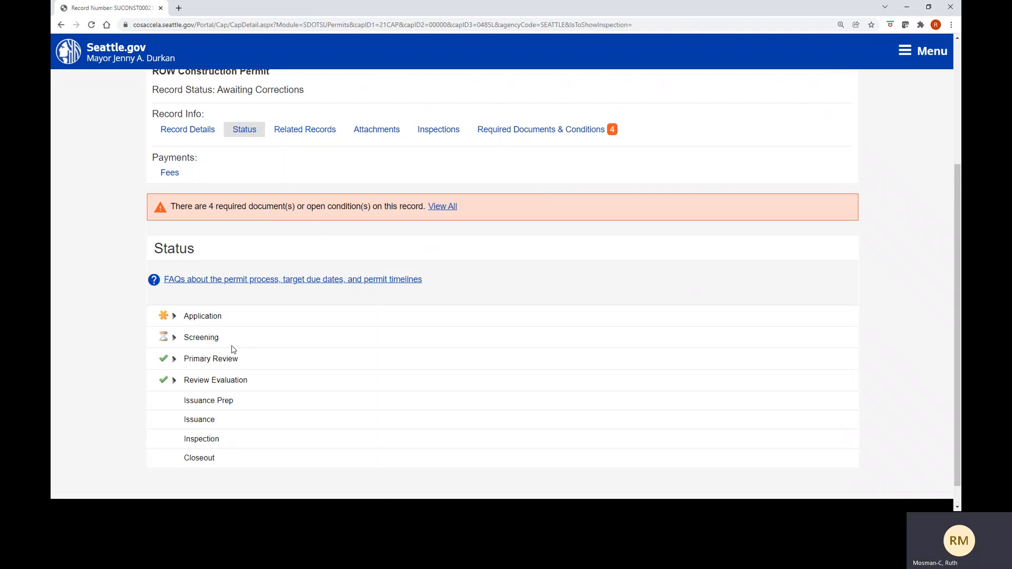
scroll(234, 349, up, 1)
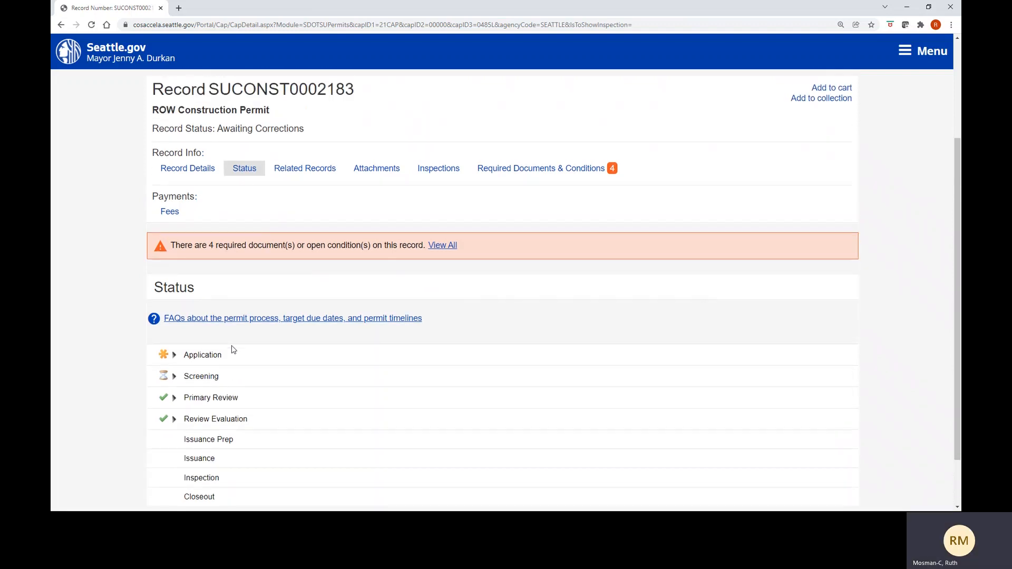
scroll(234, 349, up, 1)
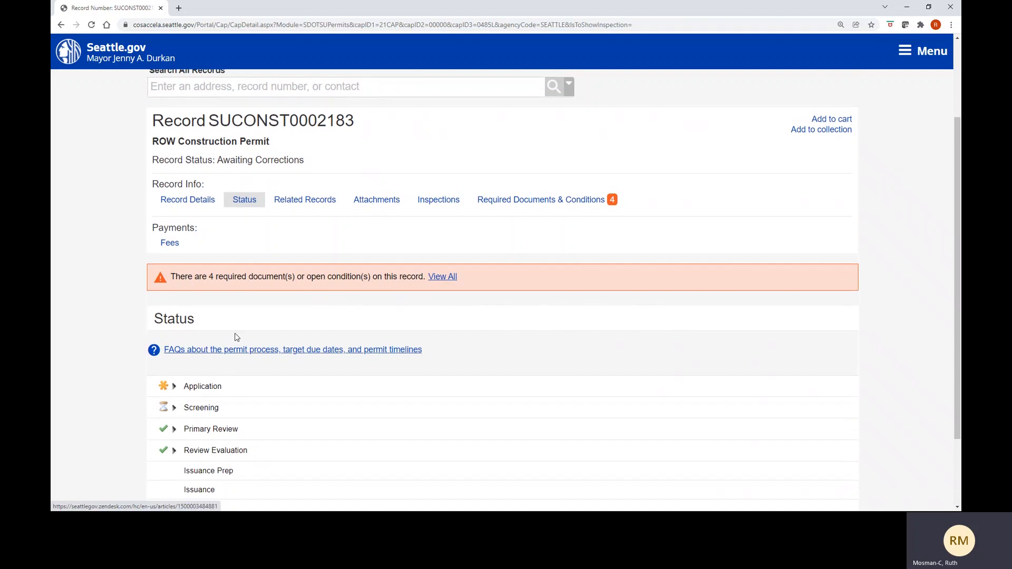
- Show the Attachments table's four files, including Site Plan_1.pdf (Archive) and Corrections.xlsx
click(376, 201)
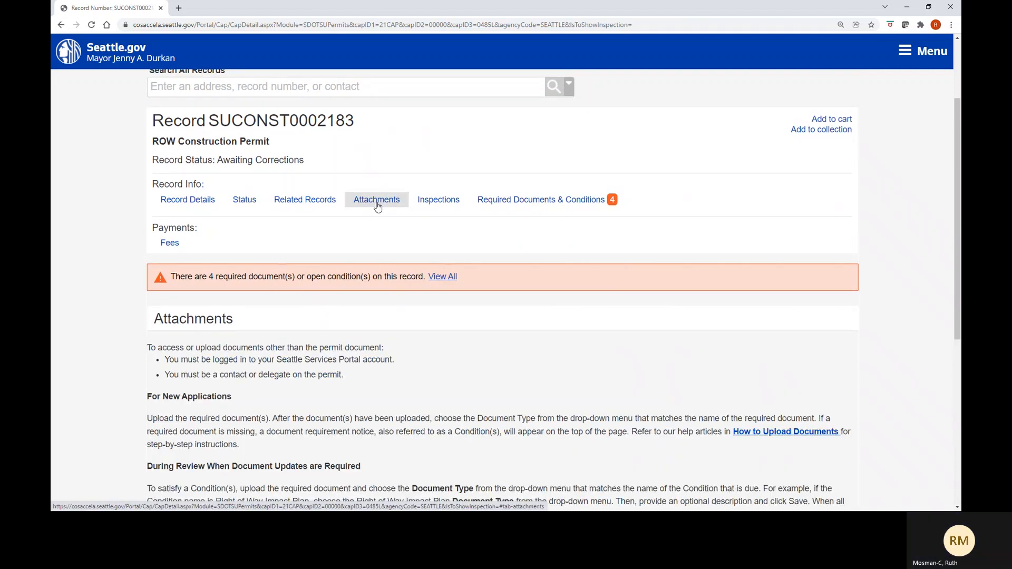
scroll(377, 207, down, 2)
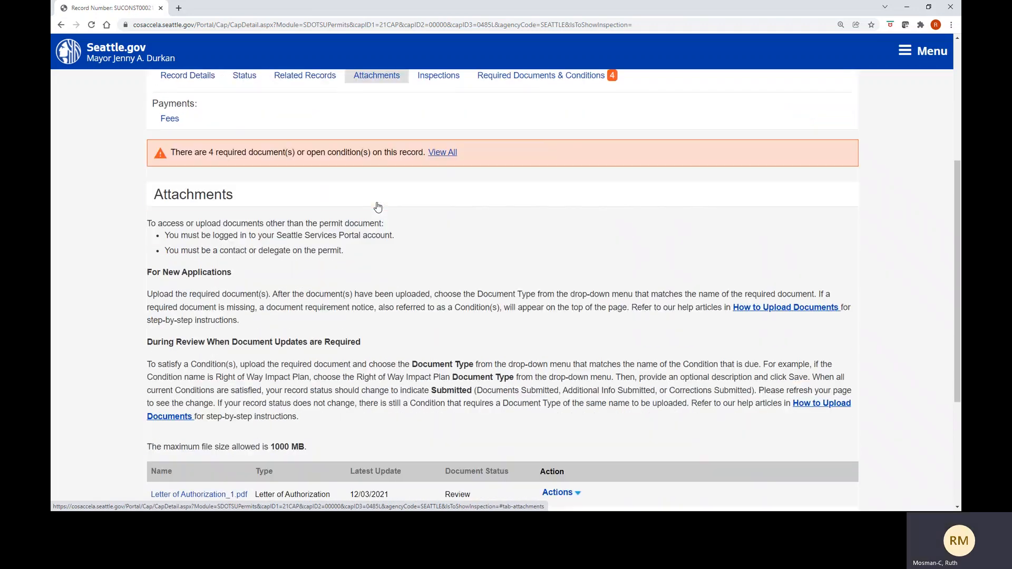
scroll(378, 207, down, 3)
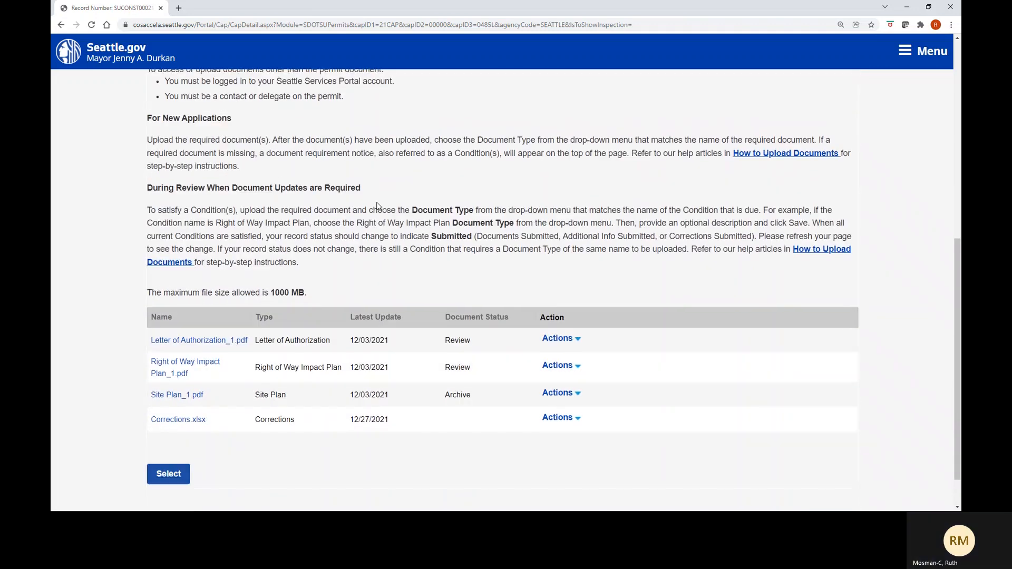
scroll(377, 202, down, 1)
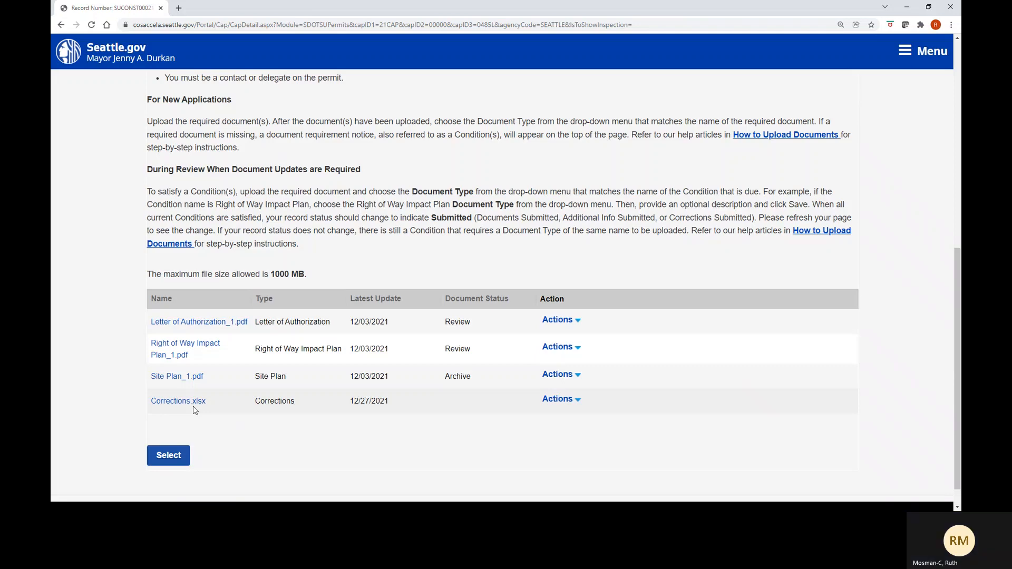
scroll(193, 406, up, 5)
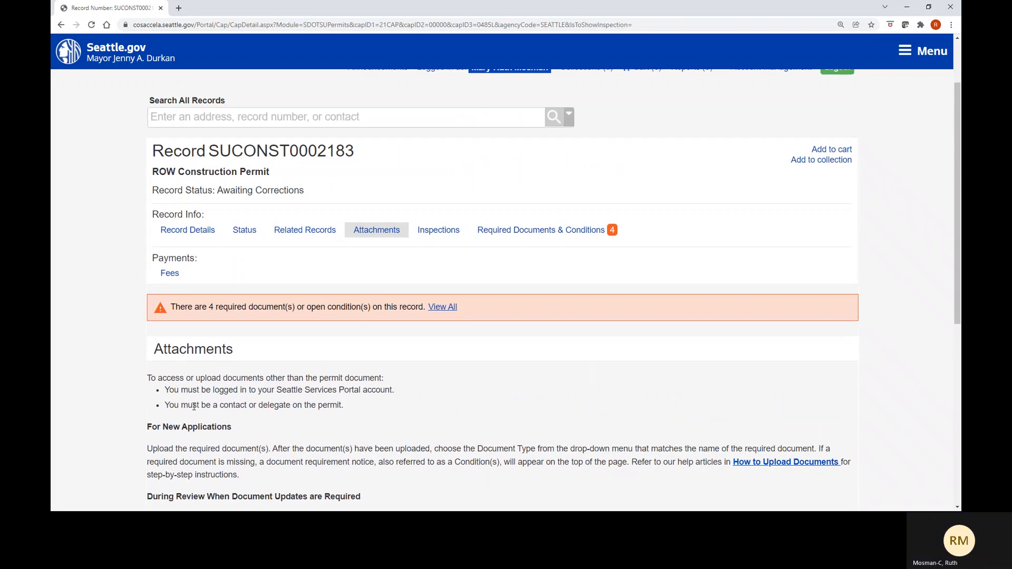
scroll(194, 407, down, 1)
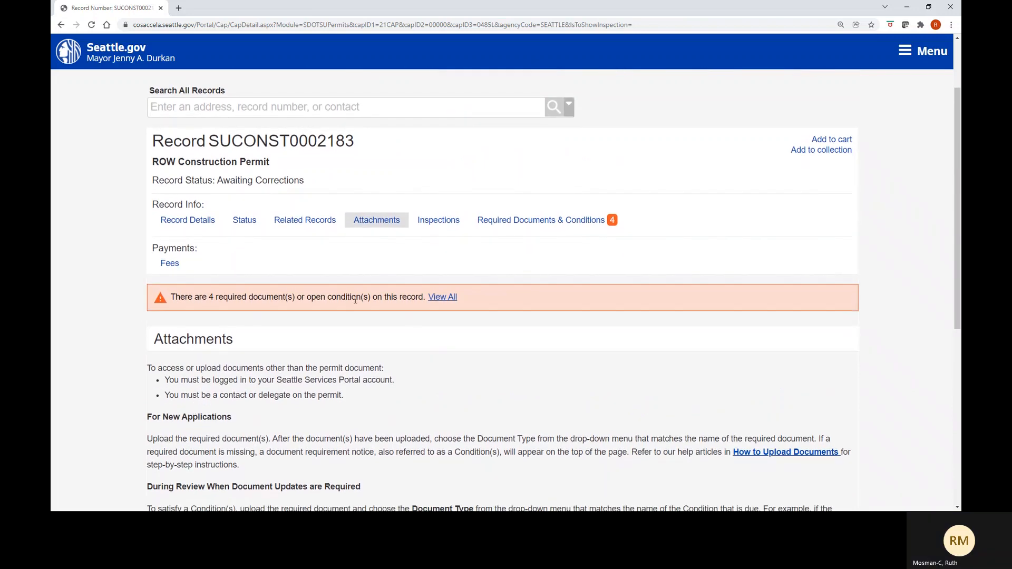
- Go back briefly to the required documents list, then return to the record's Attachments section
click(536, 227)
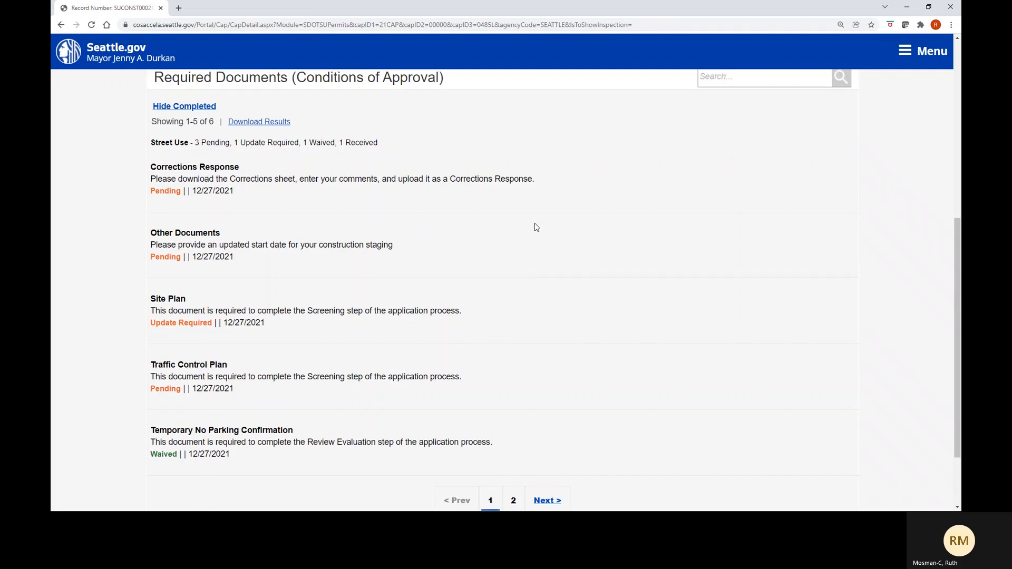
scroll(536, 227, up, 3)
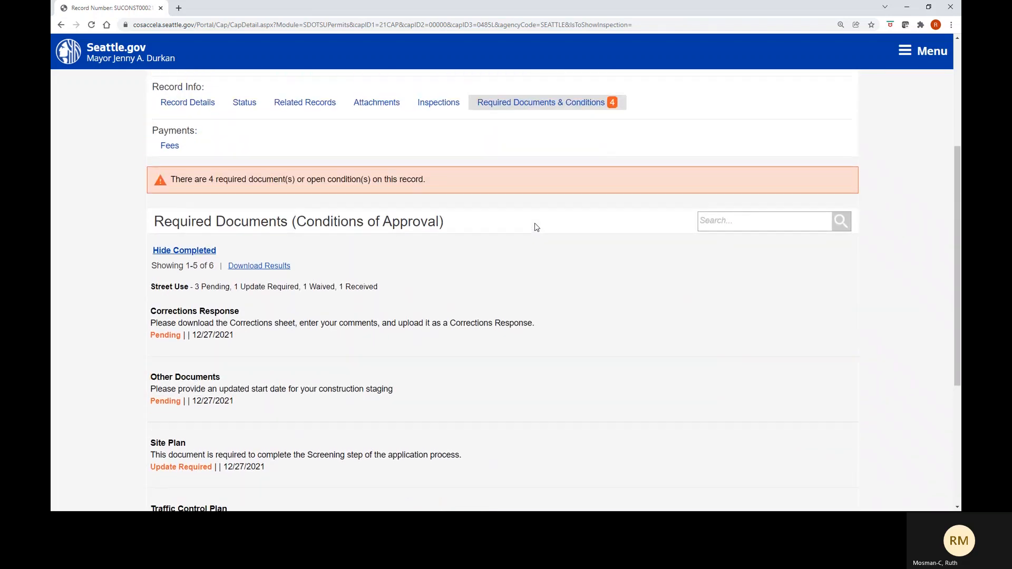
scroll(536, 227, up, 2)
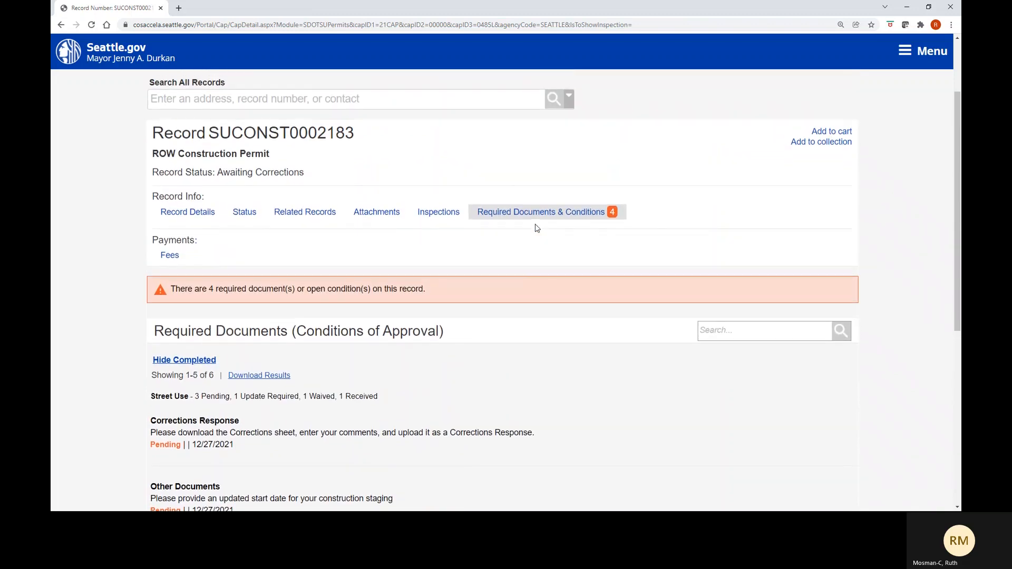
click(391, 223)
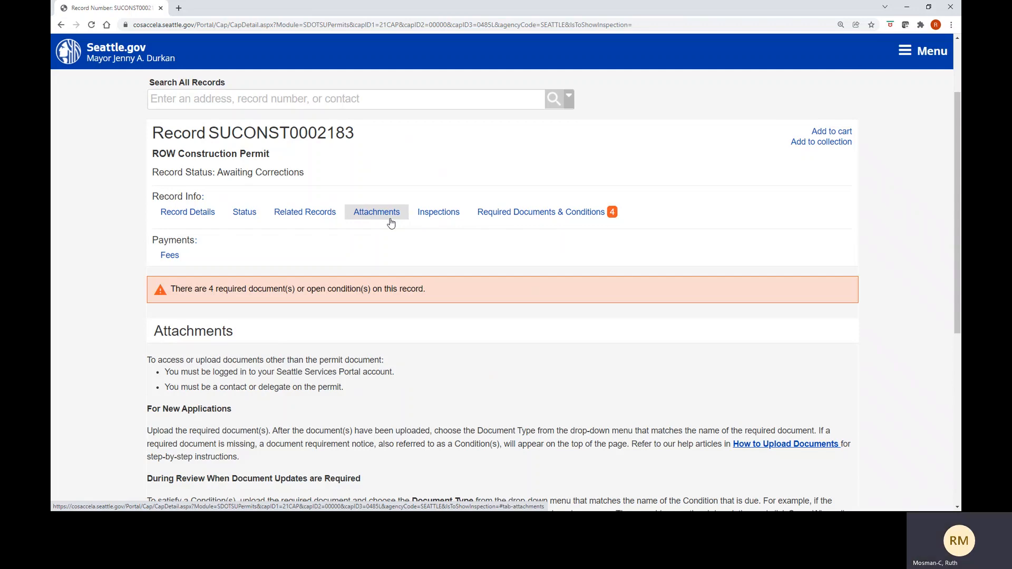
- Bring the four-file attachments table and its Select button into view
click(390, 223)
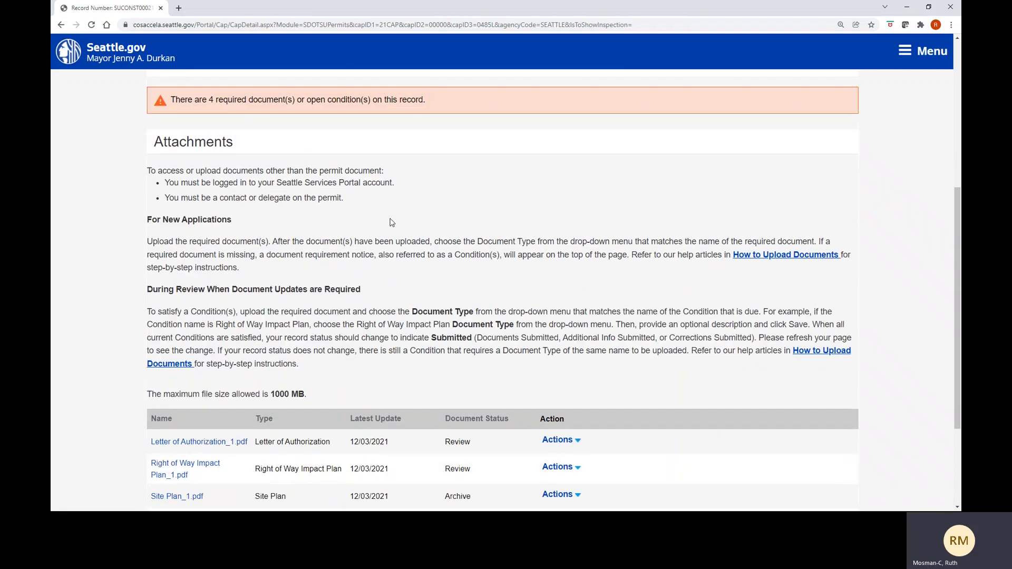
scroll(390, 221, down, 2)
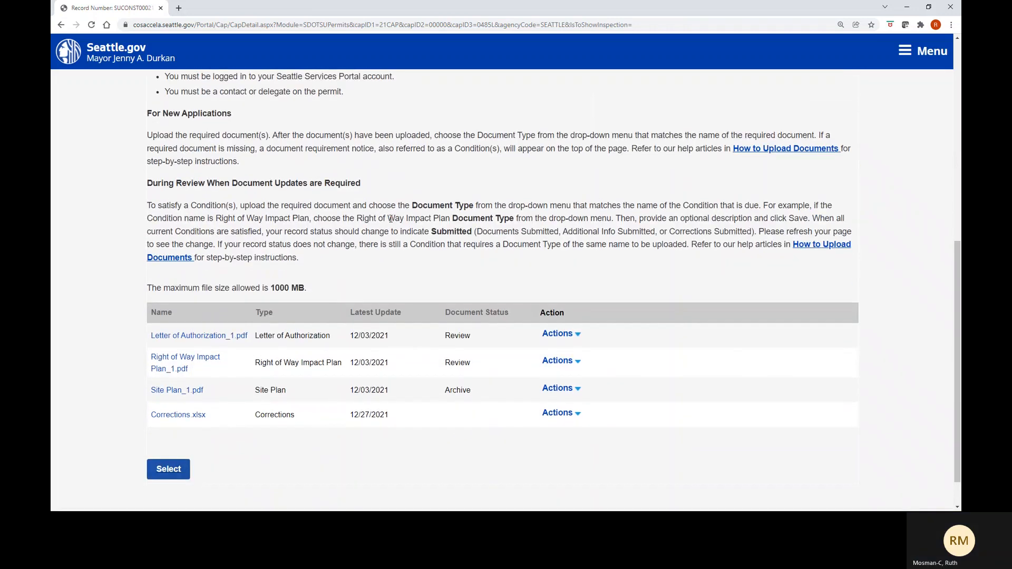
scroll(390, 219, down, 1)
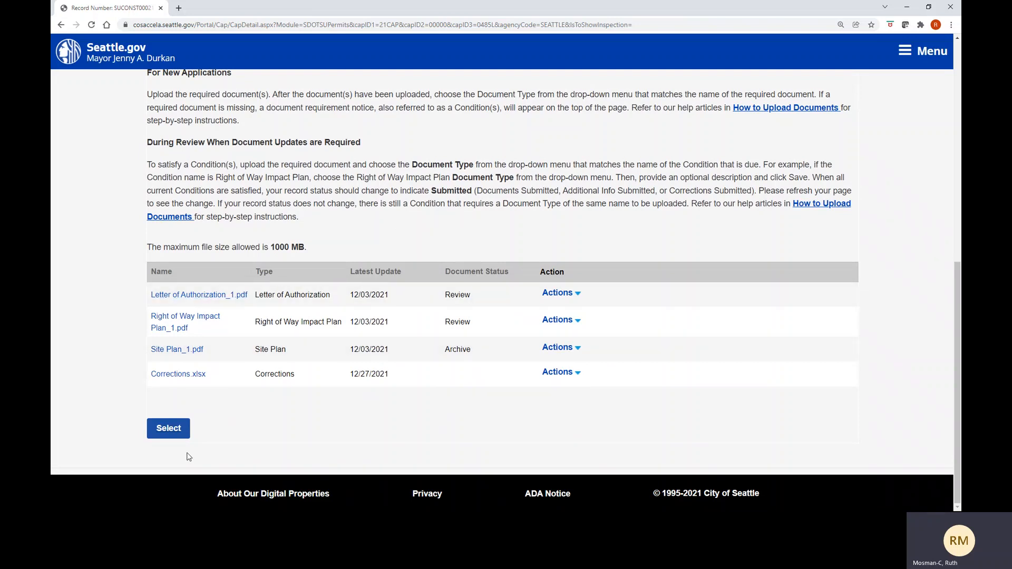
- Start a new file upload and browse the _Files to Attach folder
click(168, 429)
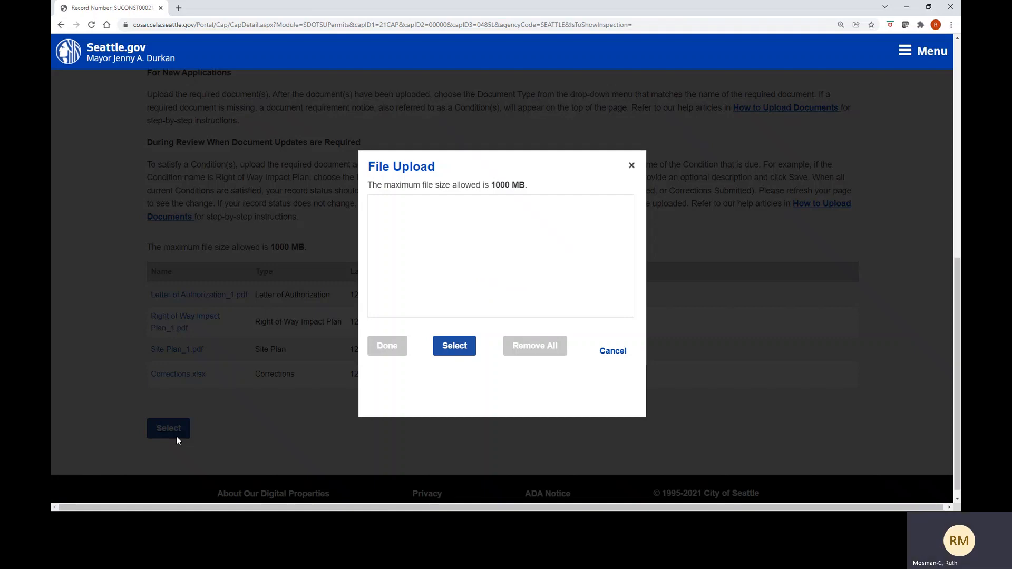
click(454, 347)
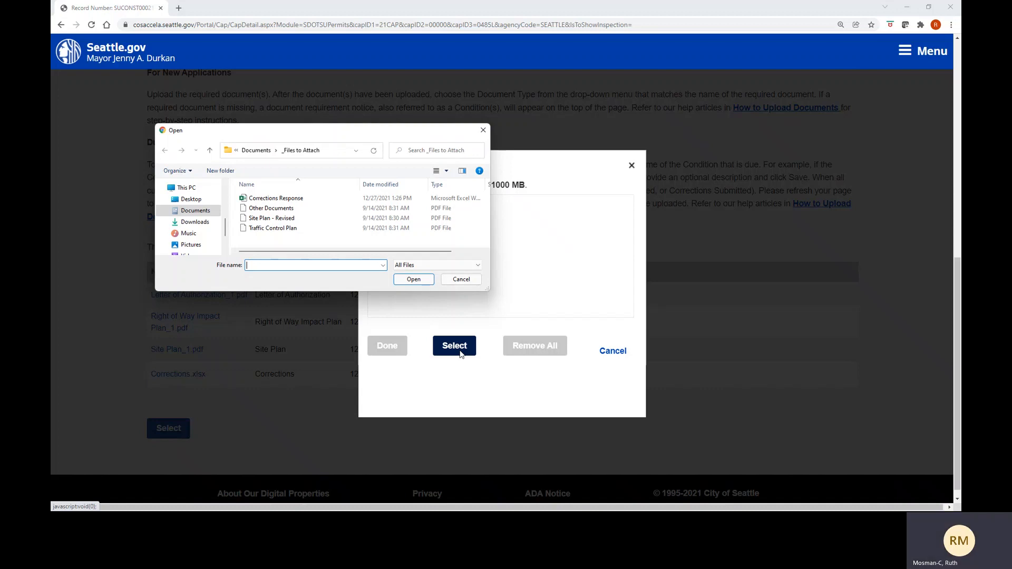
- Upload Site Plan - Revised.pdf to 100%
click(370, 221)
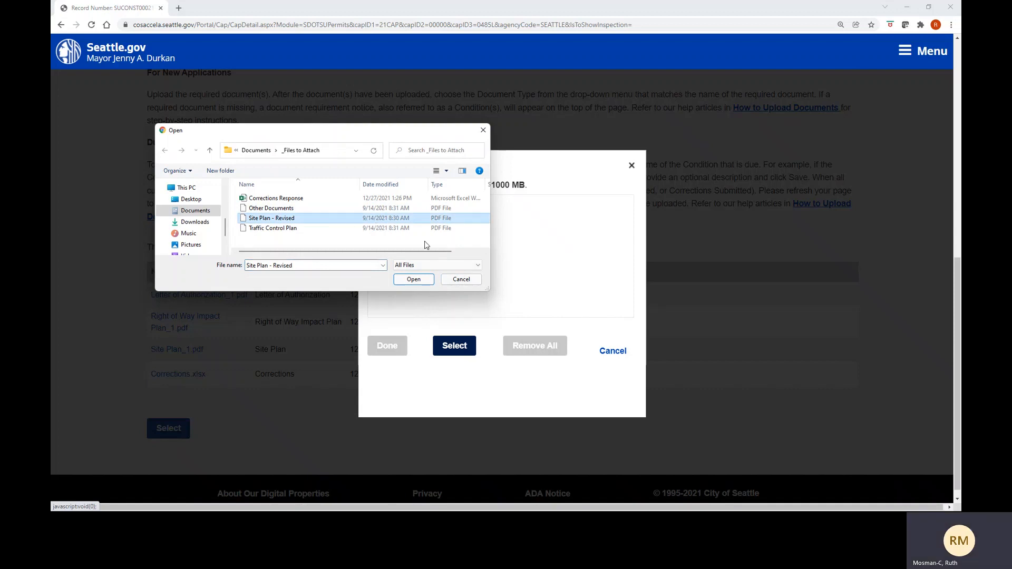
click(414, 280)
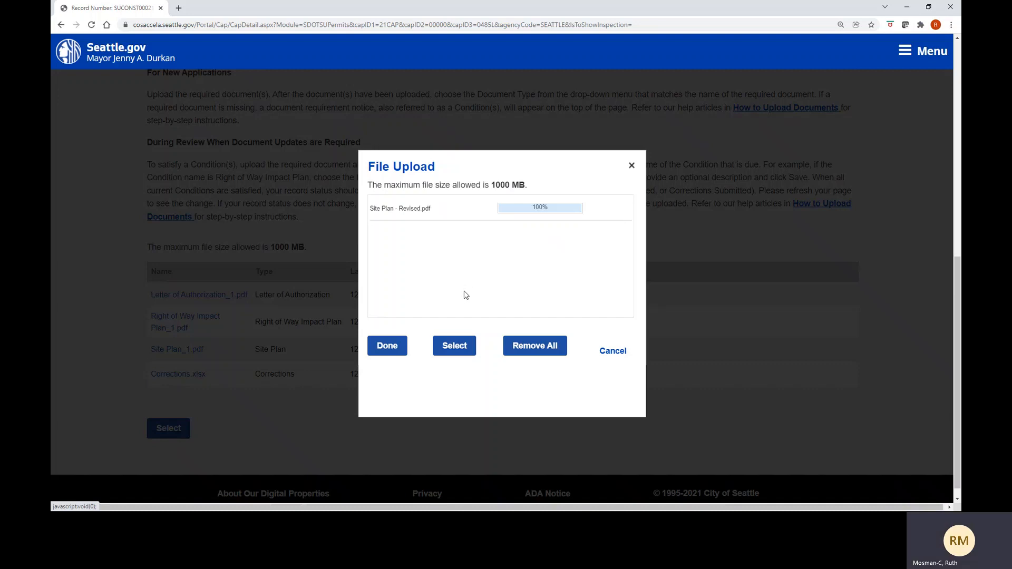
- Upload Traffic Control Plan.pdf to 100% beneath the revised site plan
click(452, 353)
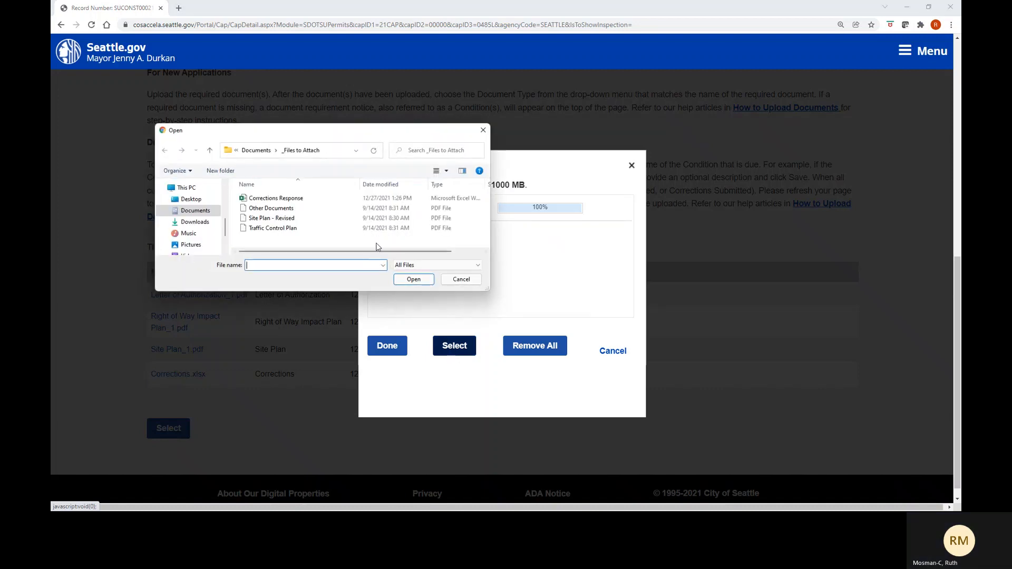
click(331, 230)
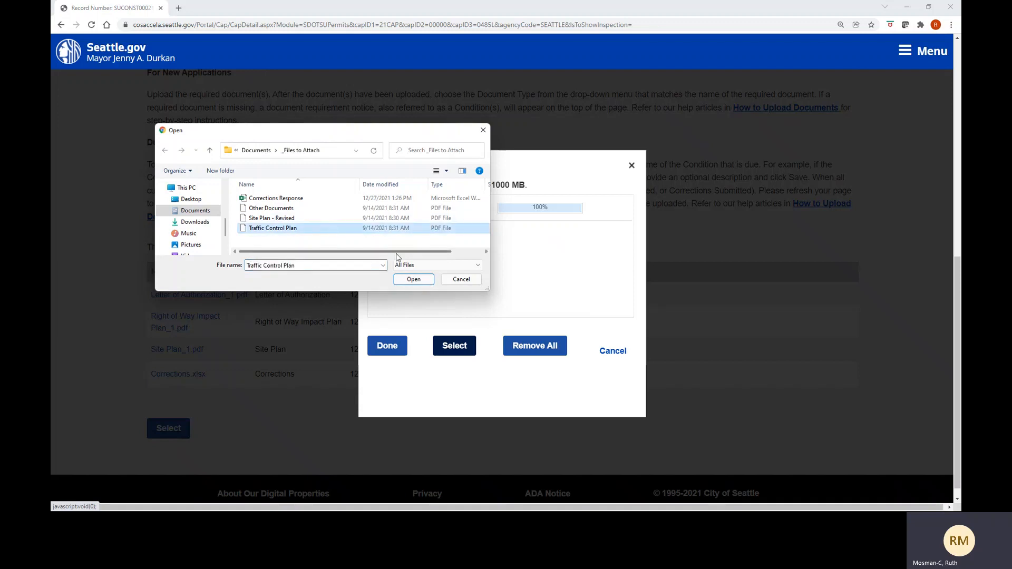
click(413, 280)
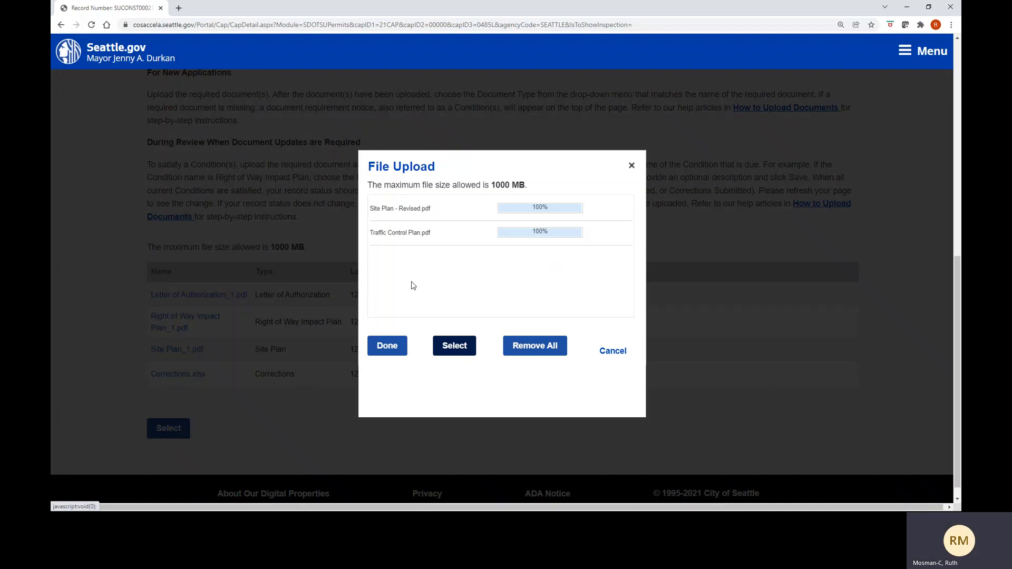
click(443, 350)
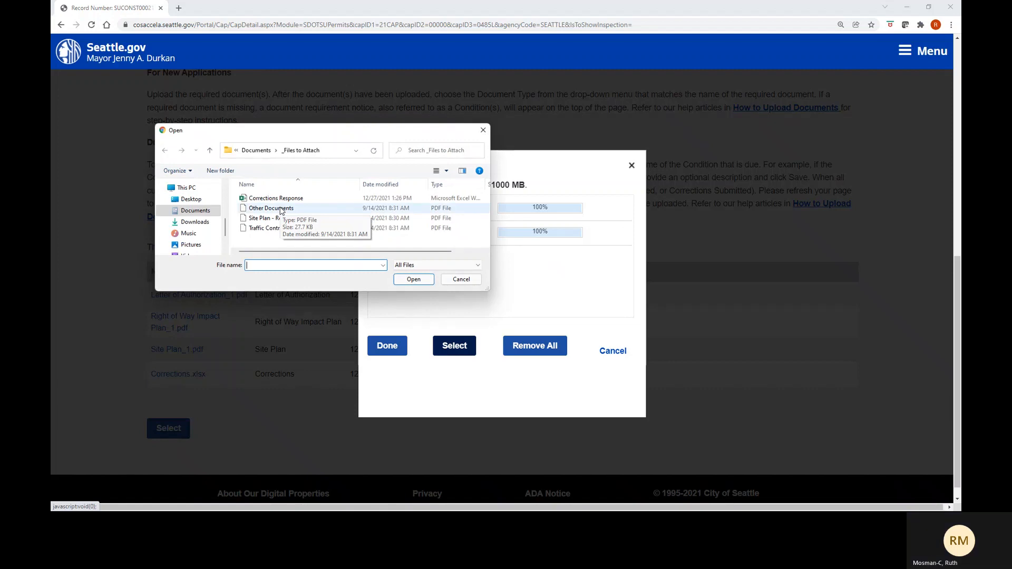
- Upload Other Documents.pdf and Corrections Response.xlsx, both reaching 100%
click(281, 210)
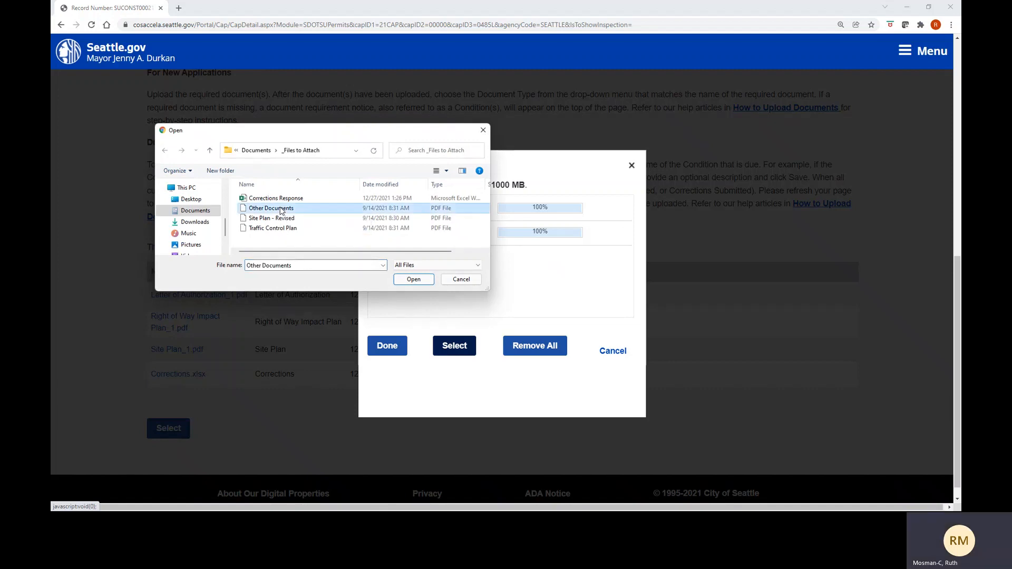
click(413, 279)
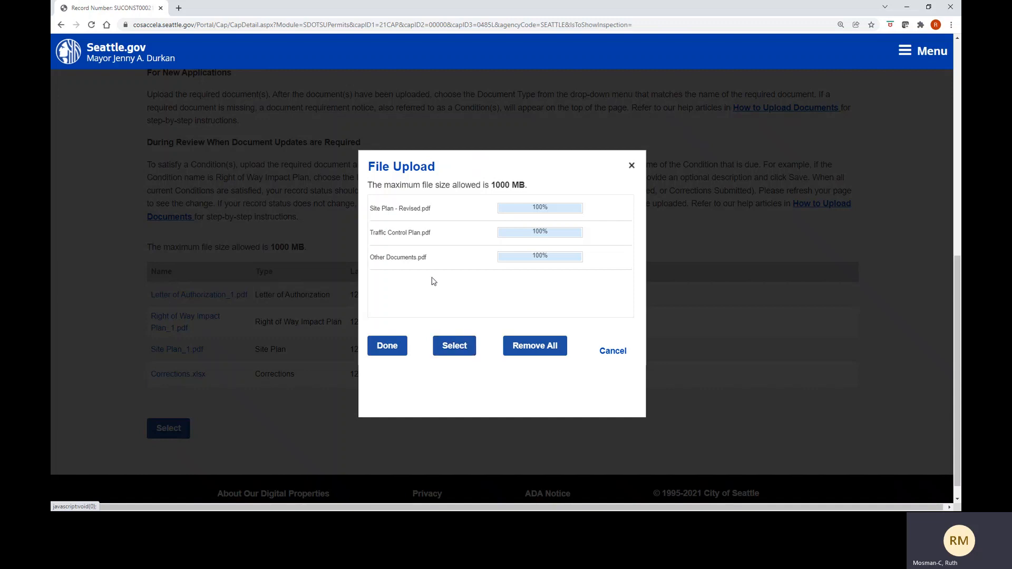
click(456, 346)
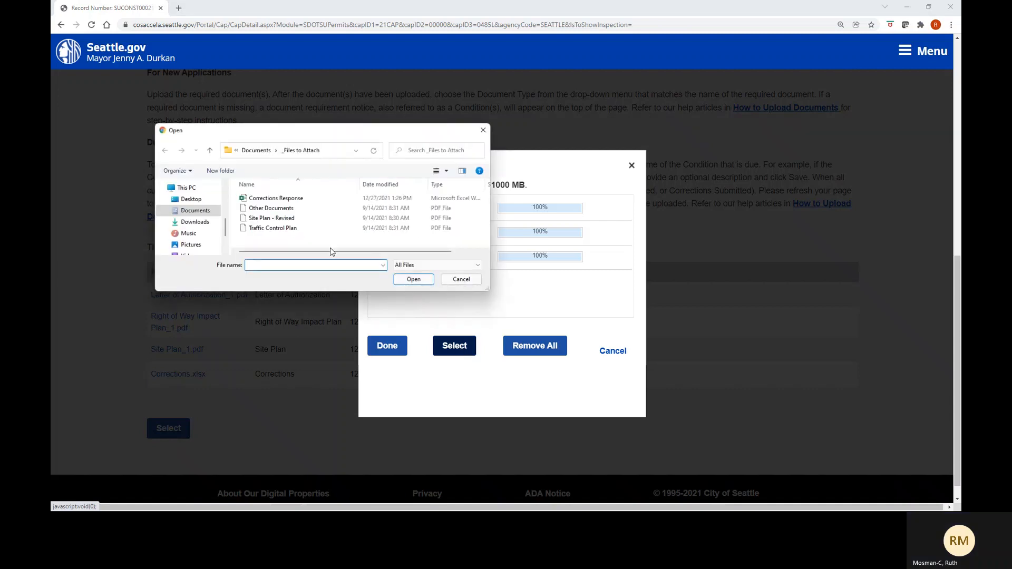
click(266, 201)
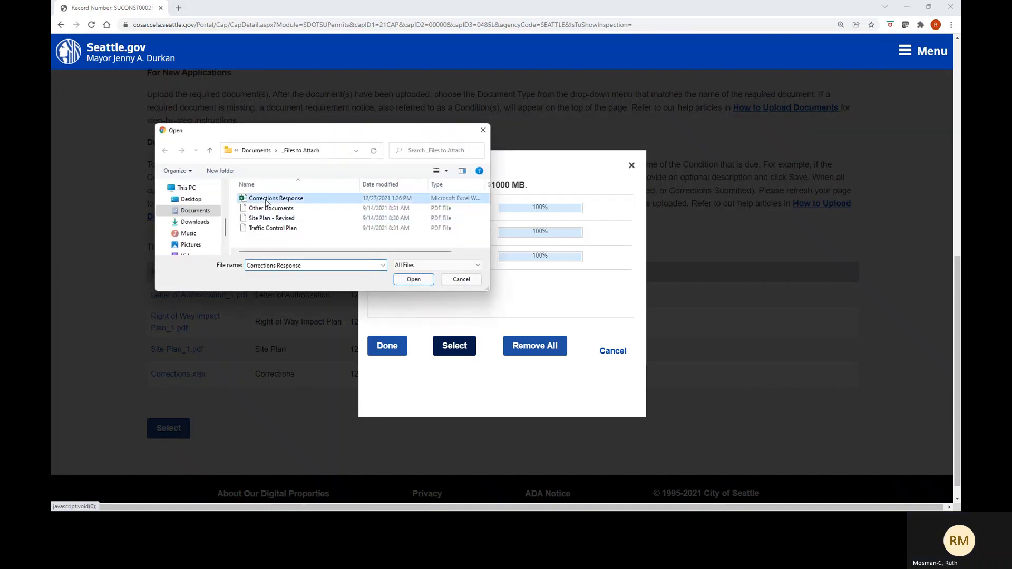
click(413, 279)
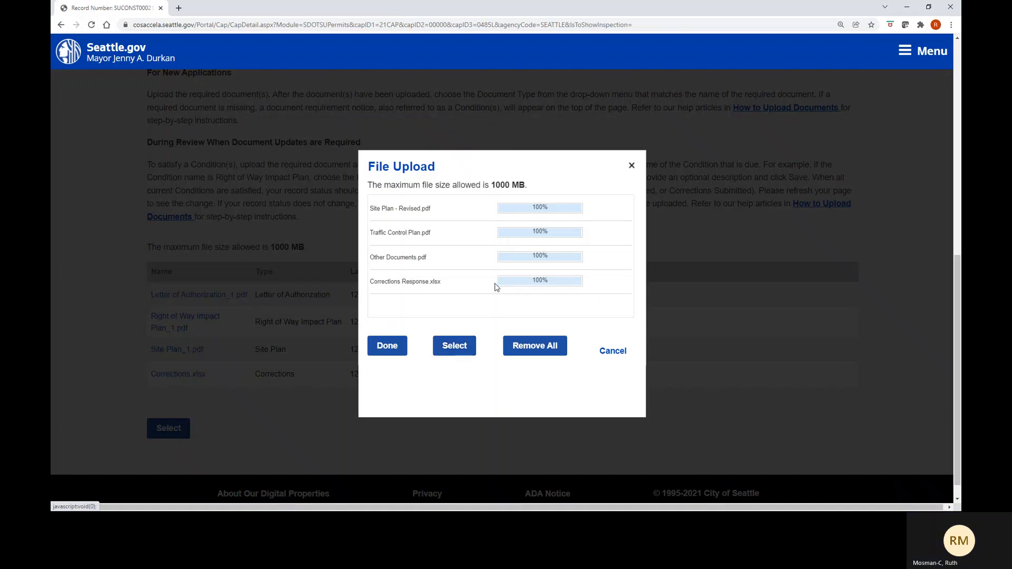
- Finish the upload and review the four new file entries, each lacking document type and description
click(392, 357)
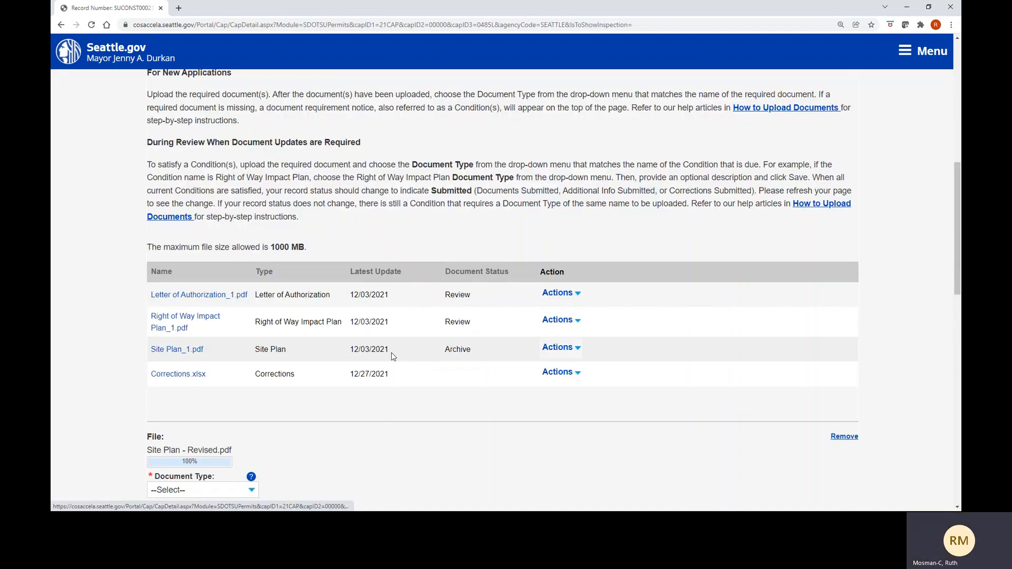
scroll(392, 356, down, 2)
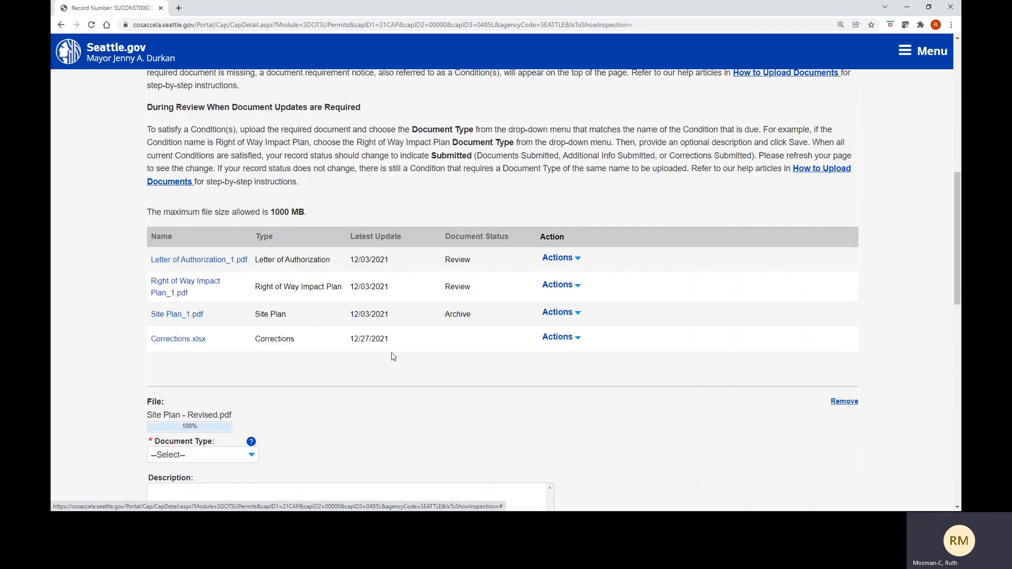
scroll(392, 356, down, 3)
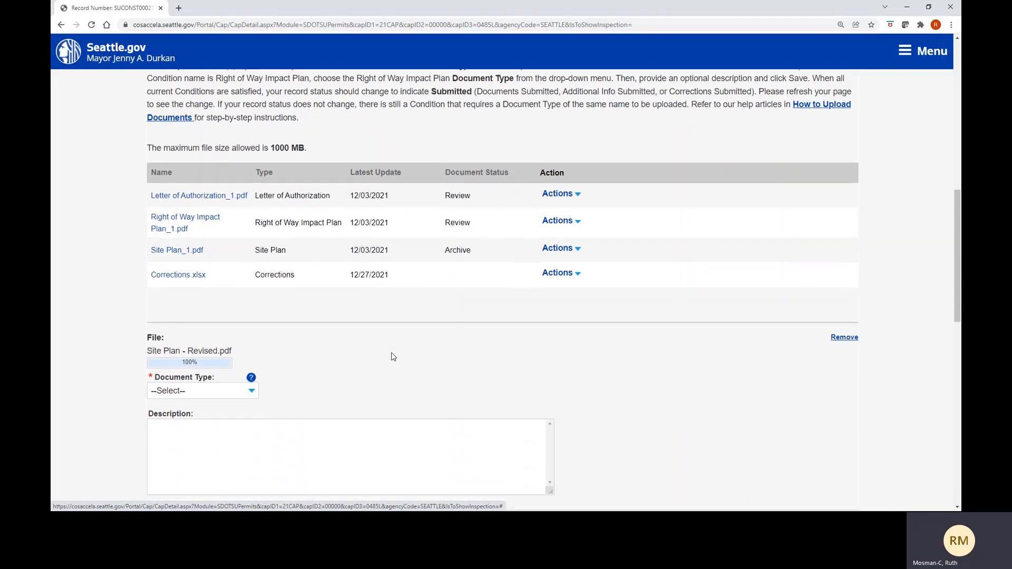
scroll(392, 356, down, 3)
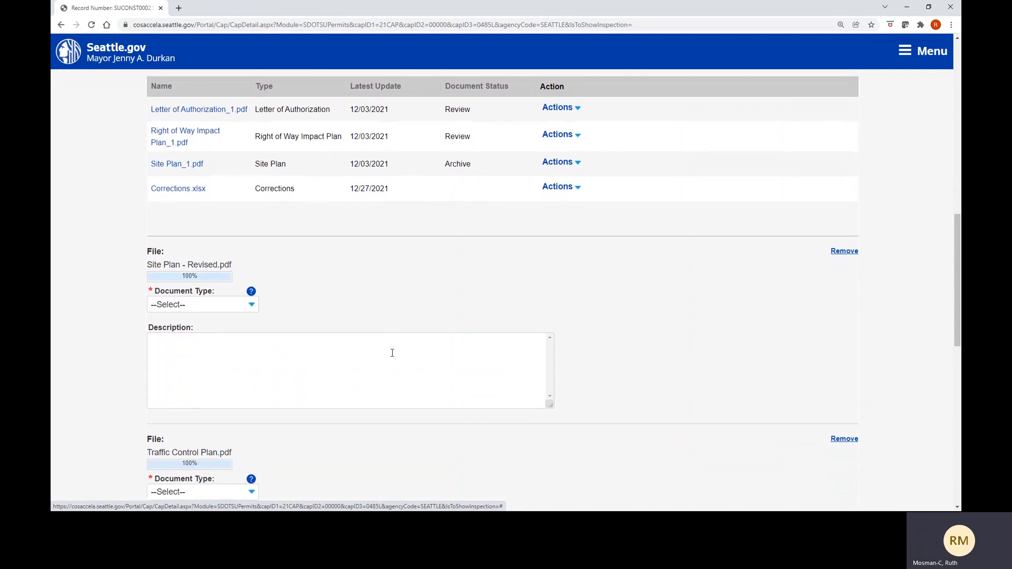
scroll(392, 356, down, 2)
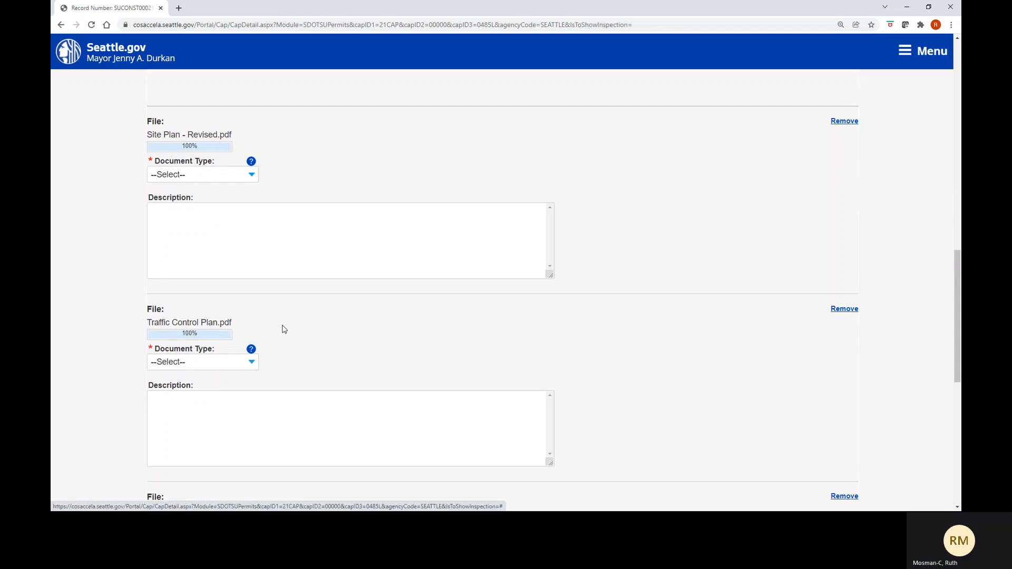
scroll(283, 328, down, 4)
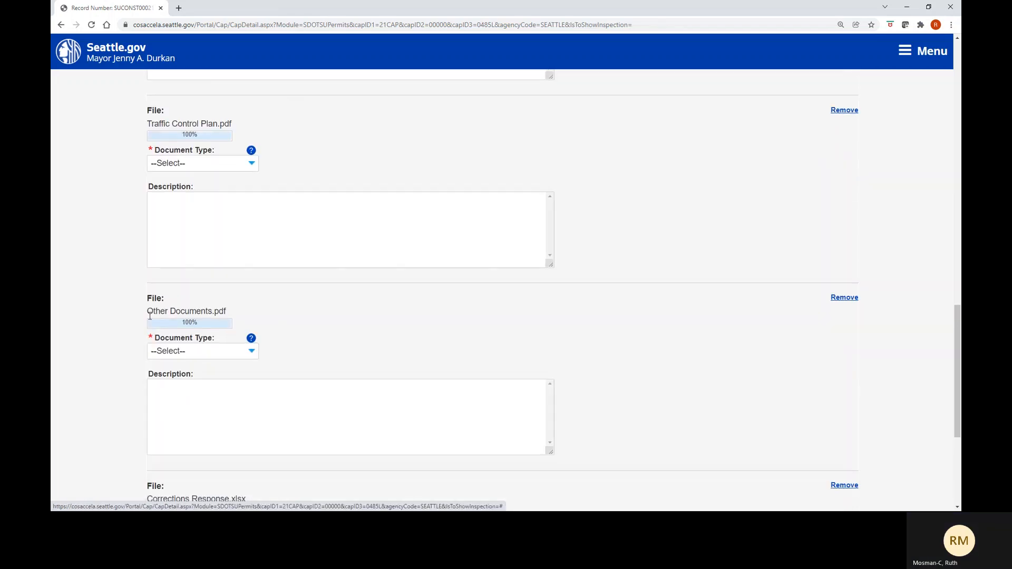
scroll(299, 323, down, 2)
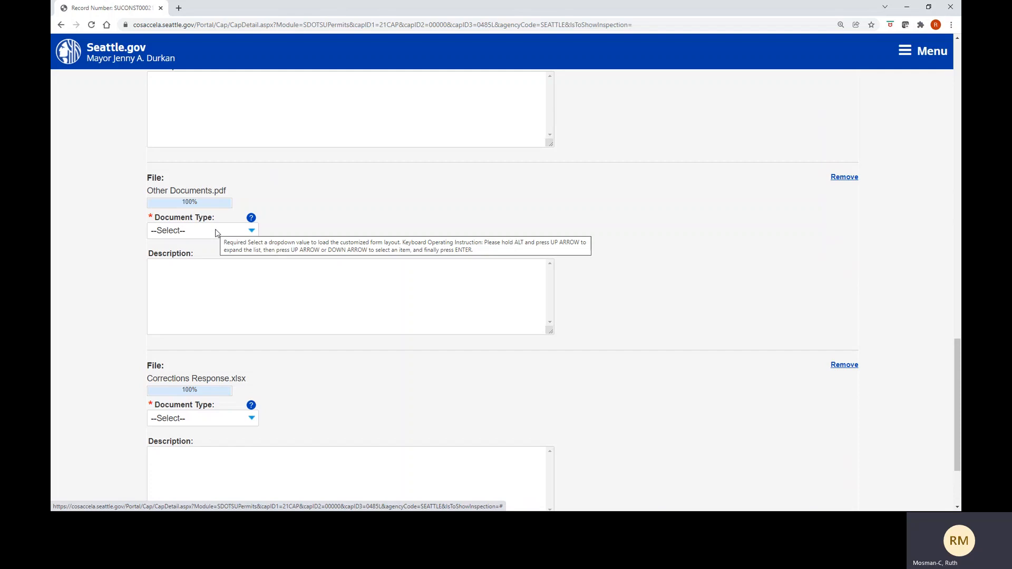
scroll(216, 233, up, 6)
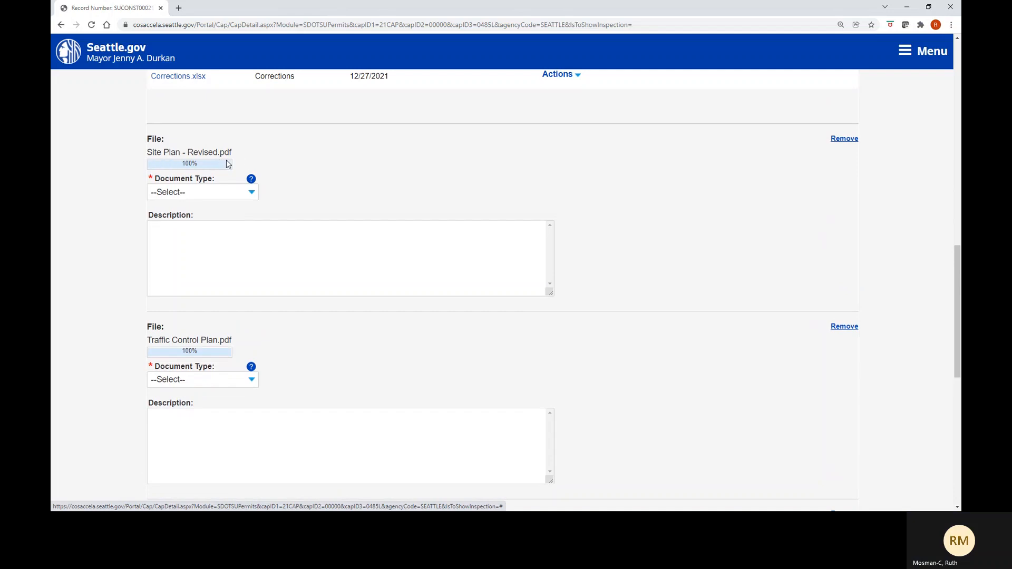
- Set the revised site plan's document type to Site Plan
click(253, 192)
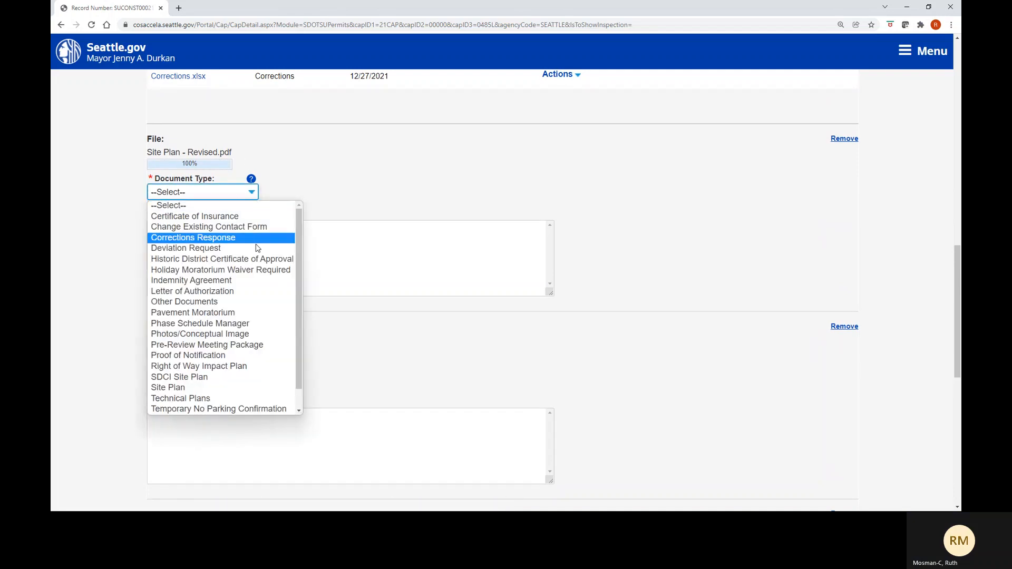
click(236, 388)
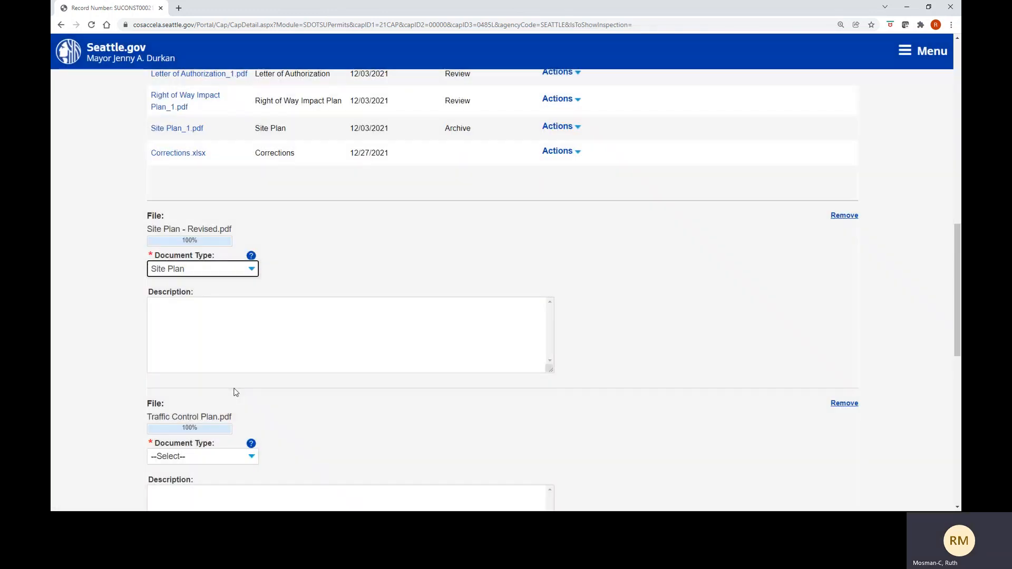
scroll(235, 392, down, 2)
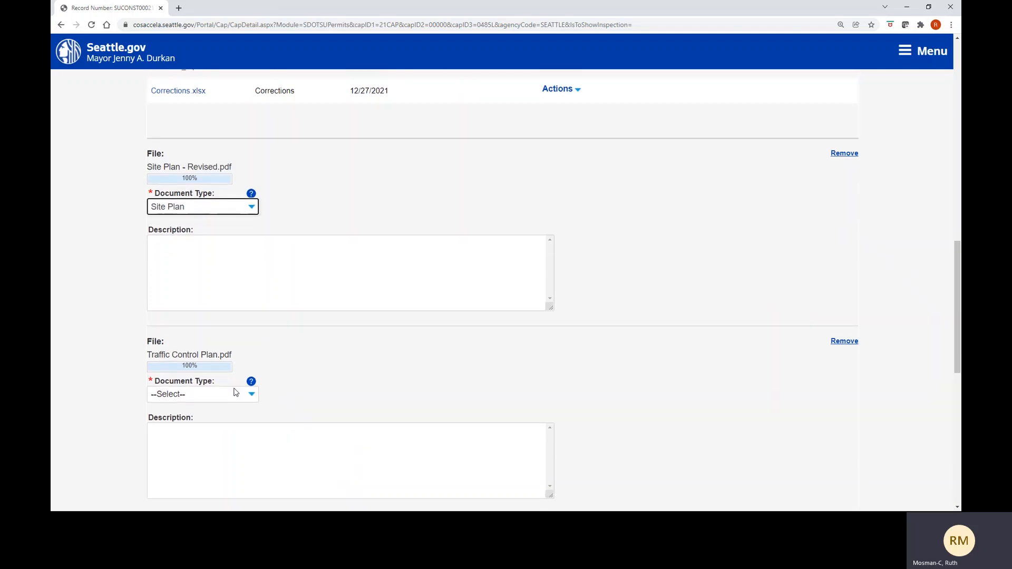
scroll(236, 392, down, 3)
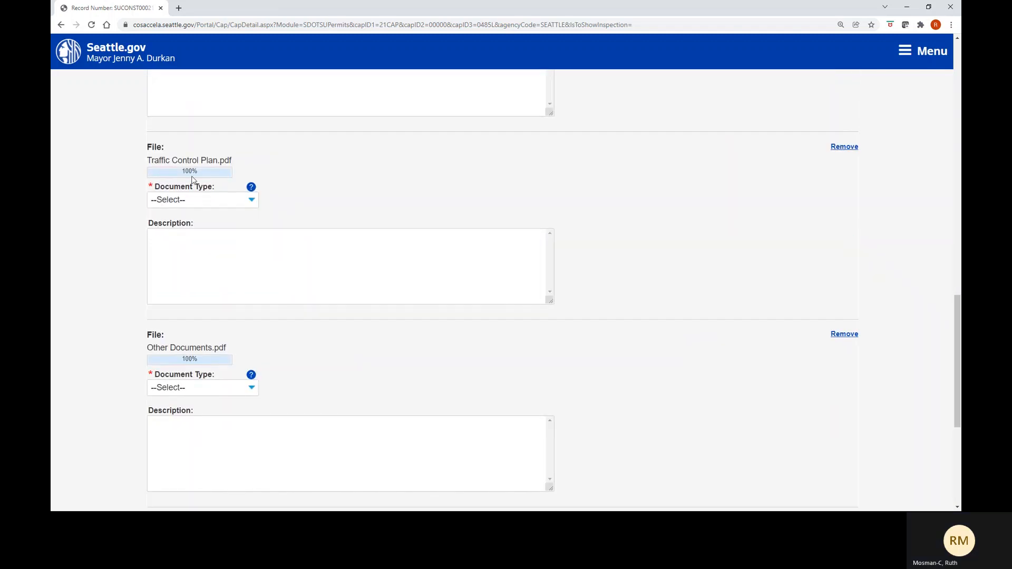
- Set Traffic Control Plan.pdf's document type to Traffic Control Plan
click(252, 204)
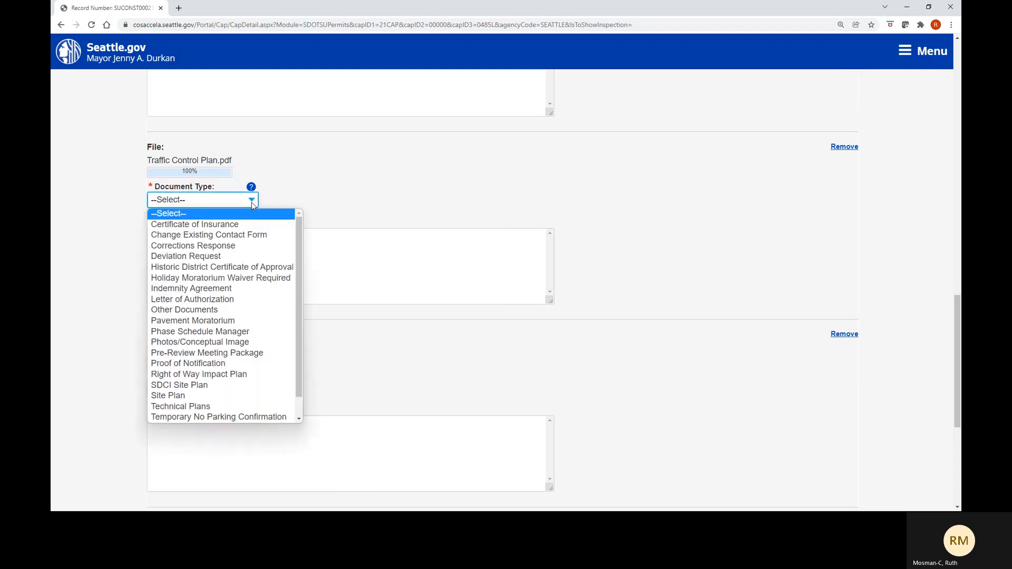
scroll(224, 376, down, 1)
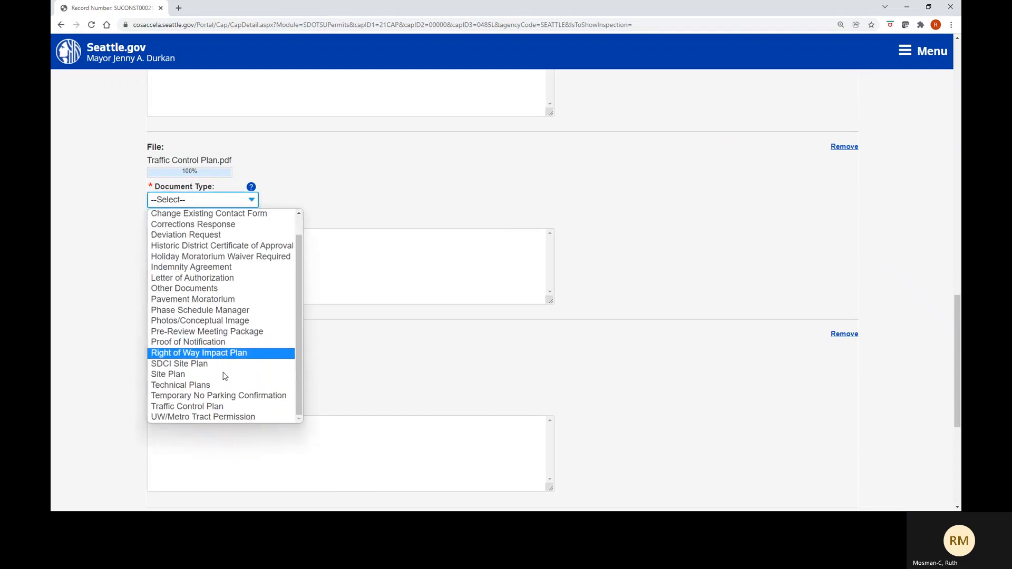
click(209, 407)
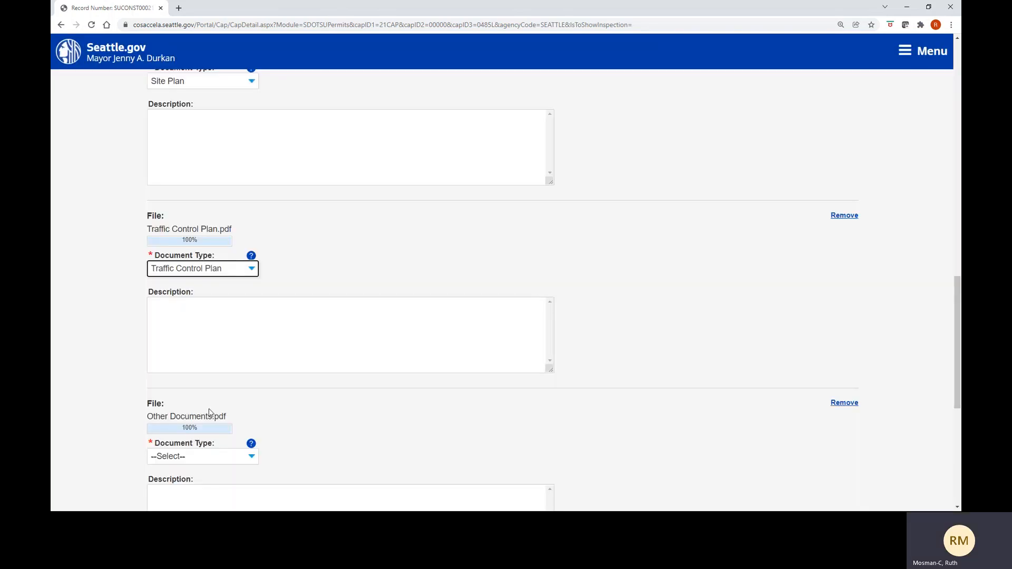
scroll(210, 412, down, 2)
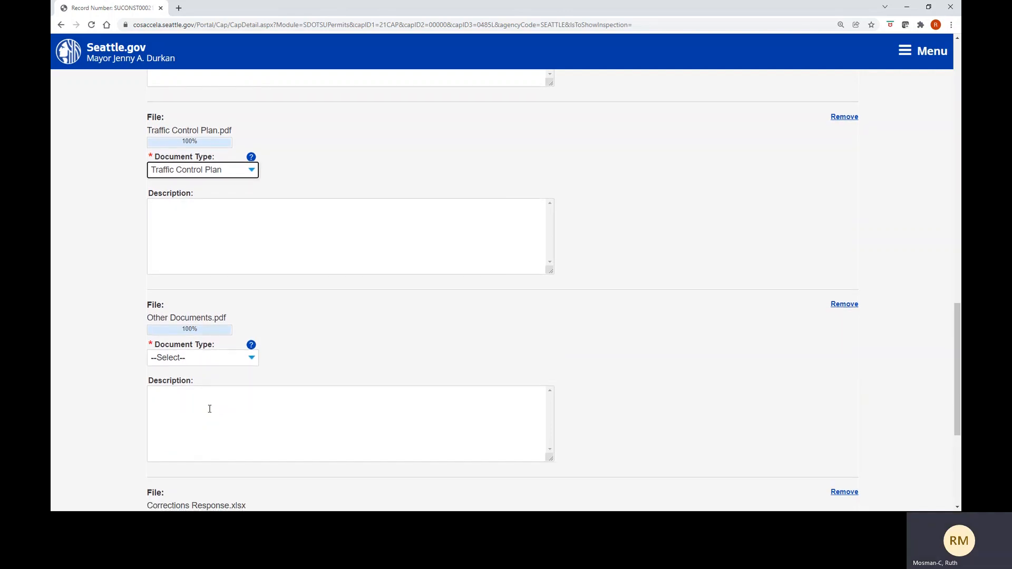
scroll(209, 409, down, 1)
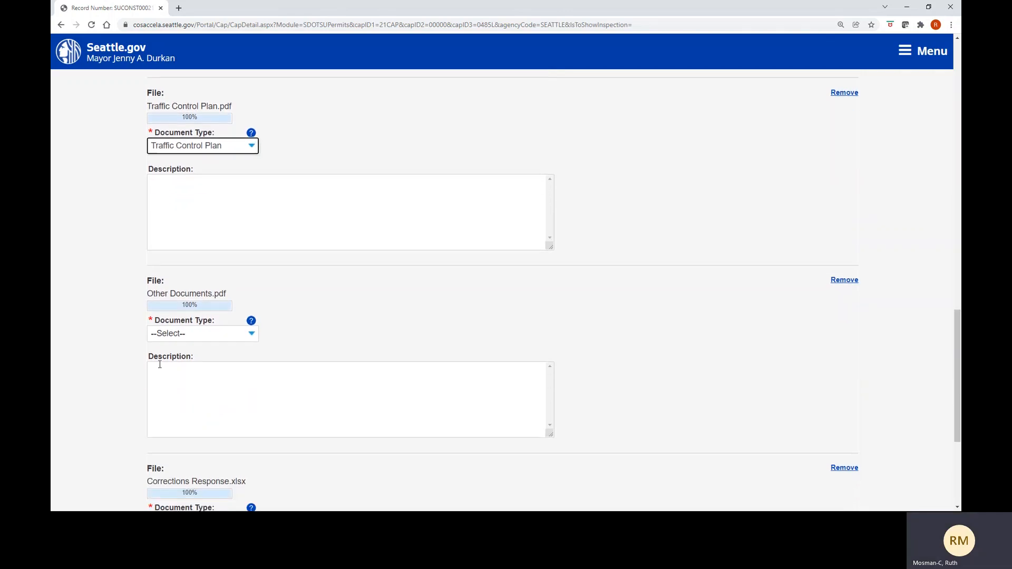
- Set Other Documents.pdf's document type to Other Documents
click(253, 335)
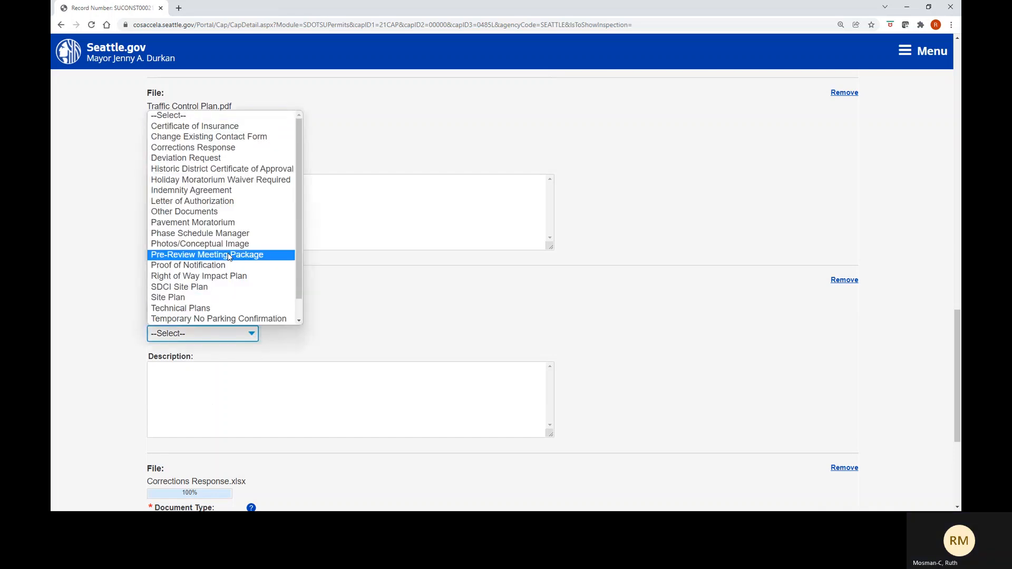
click(220, 212)
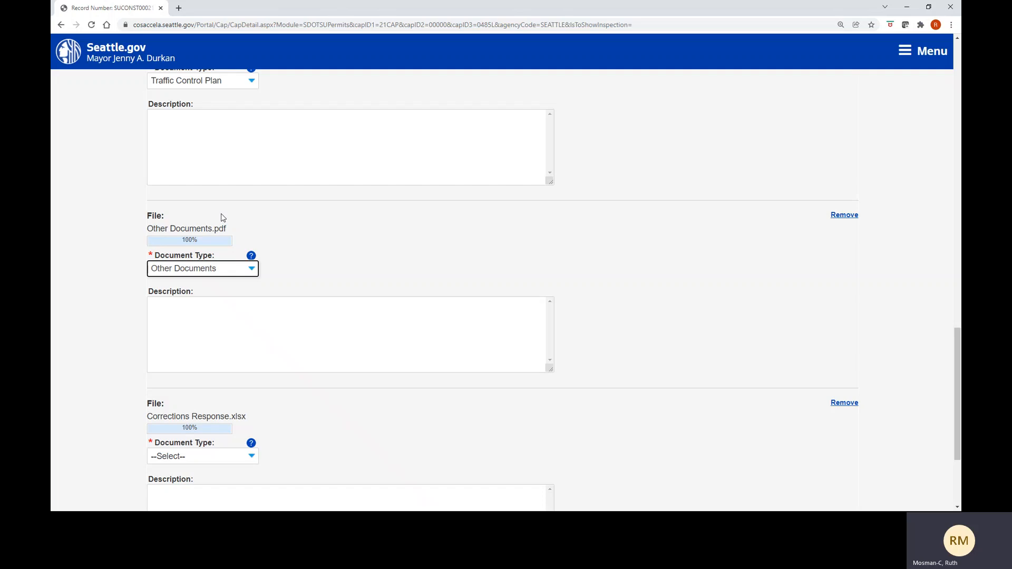
scroll(222, 217, down, 1)
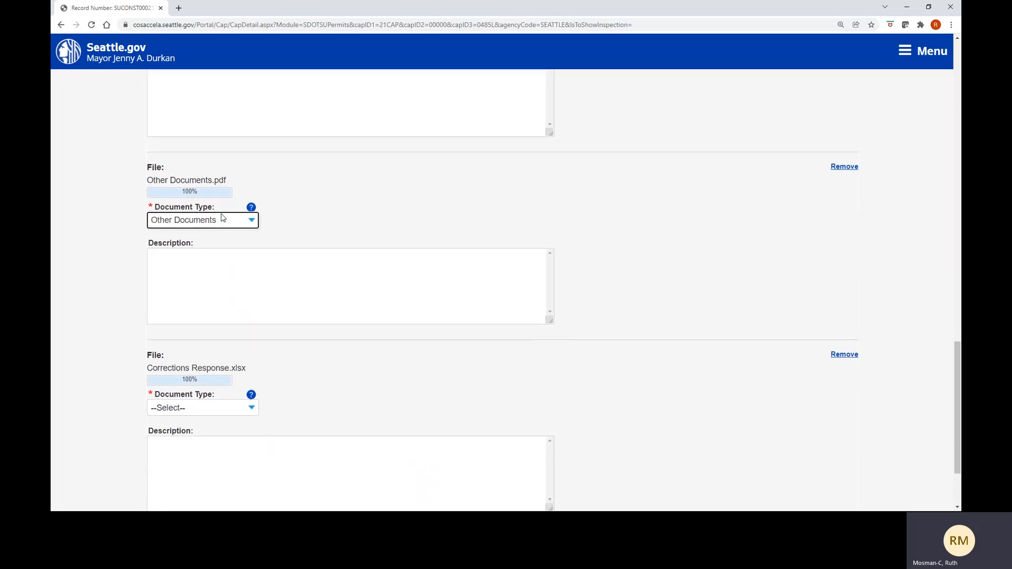
scroll(221, 217, down, 1)
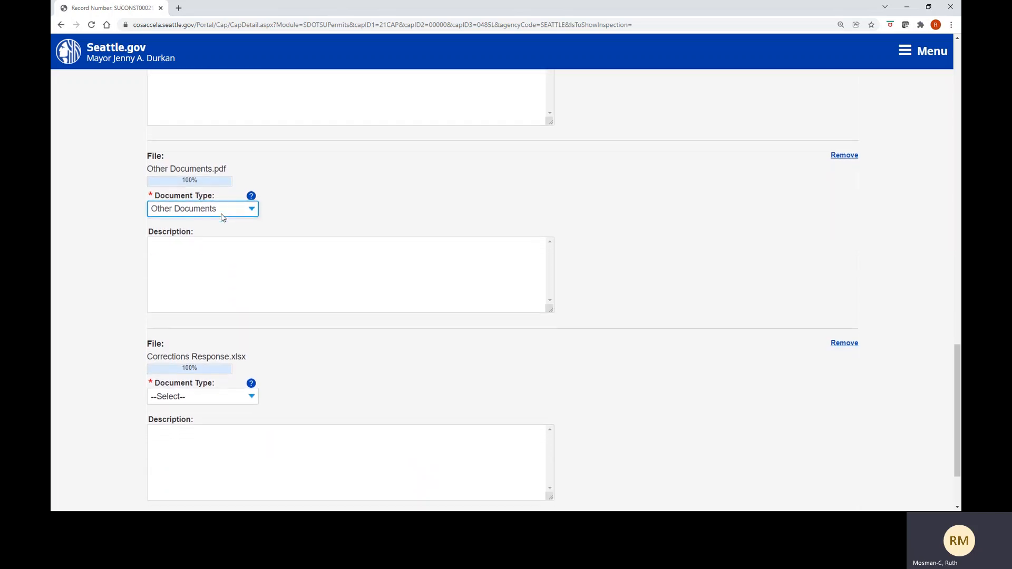
scroll(221, 217, down, 1)
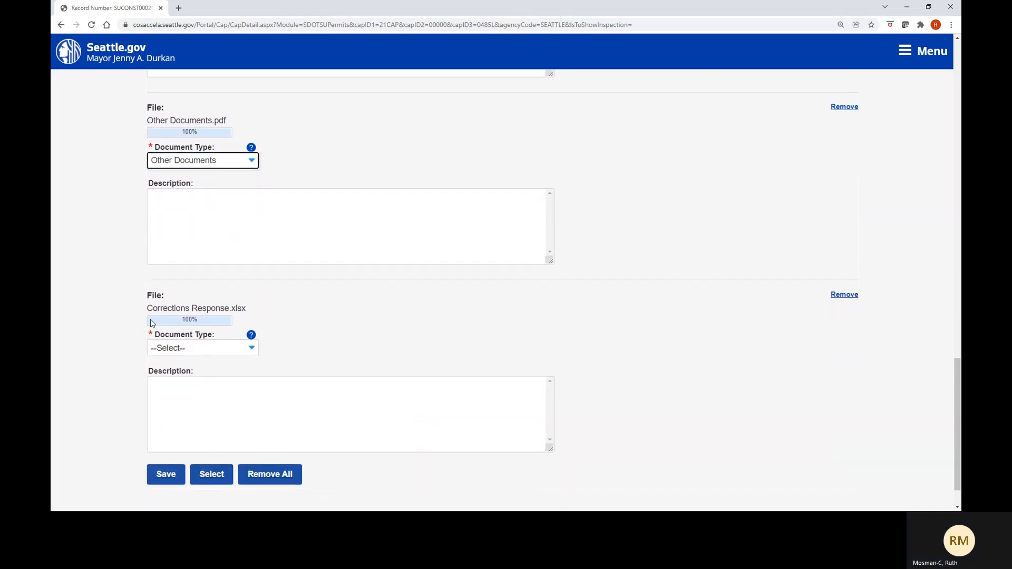
- Set Corrections Response.xlsx's document type to Corrections Response
click(251, 352)
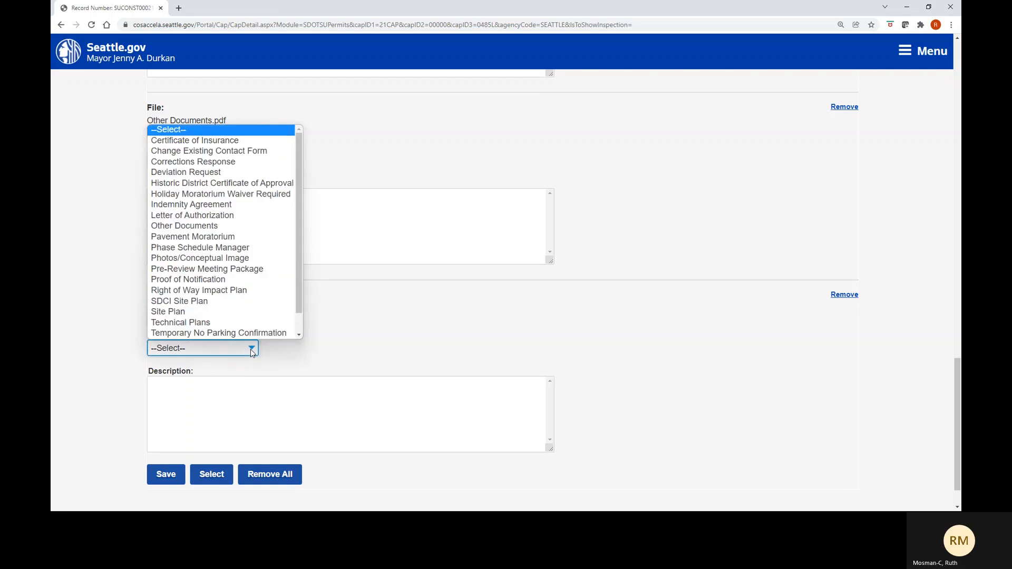
click(224, 162)
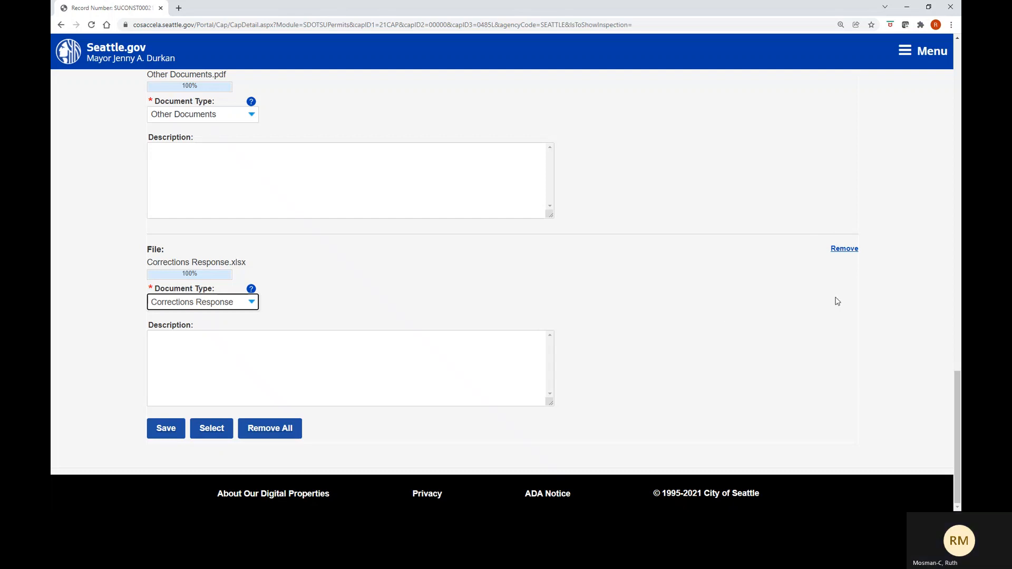
scroll(839, 299, up, 1)
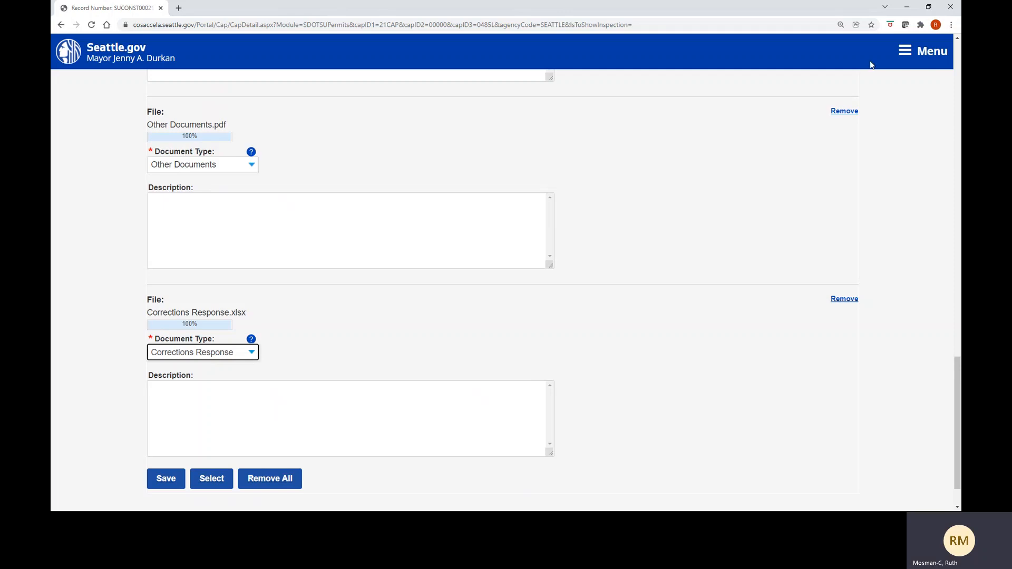
scroll(871, 64, down, 1)
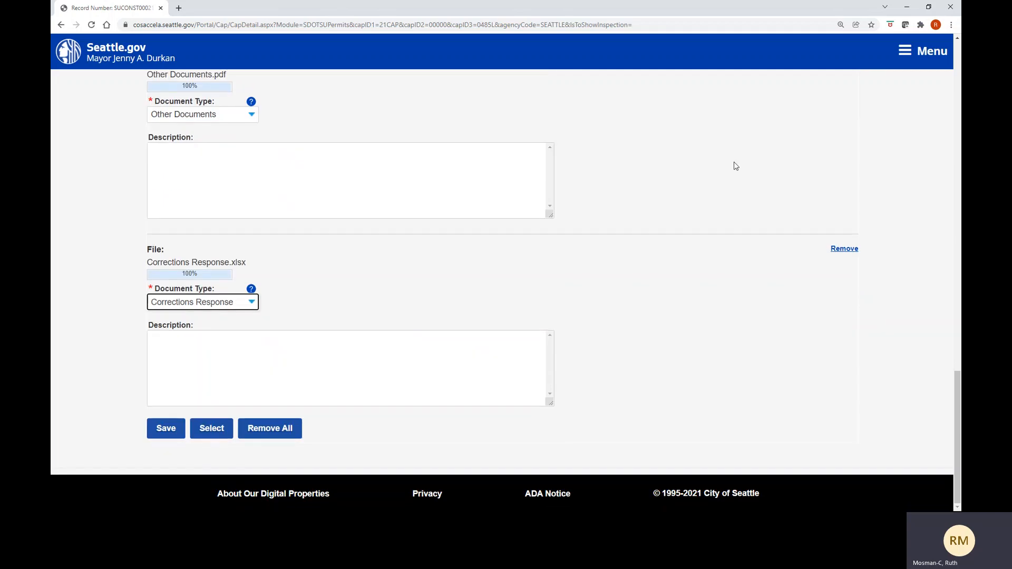
- Save the uploads and confirm Corrections Response_2.xlsx is listed, dated 01/12/2022, status Review
click(165, 429)
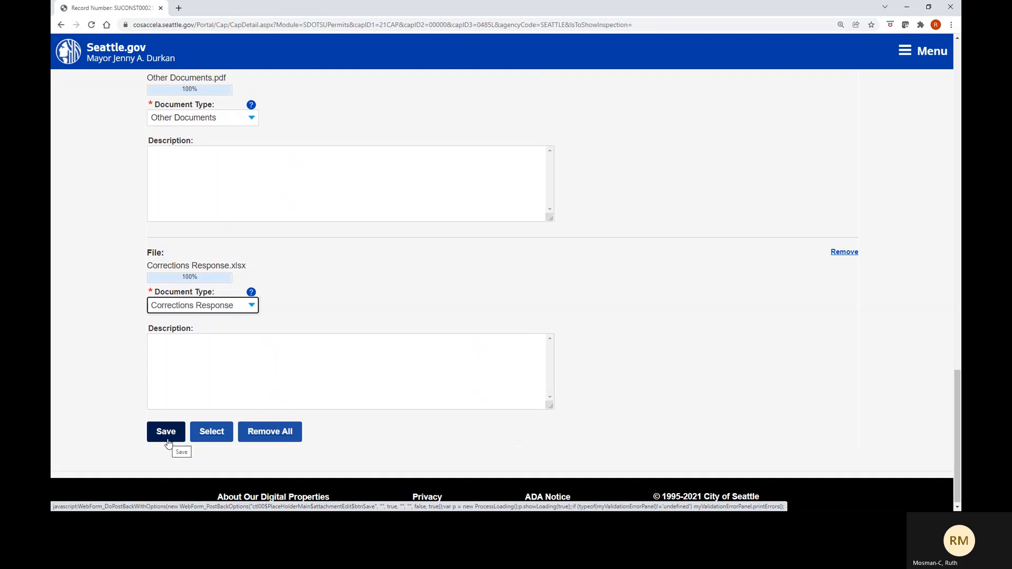
click(167, 442)
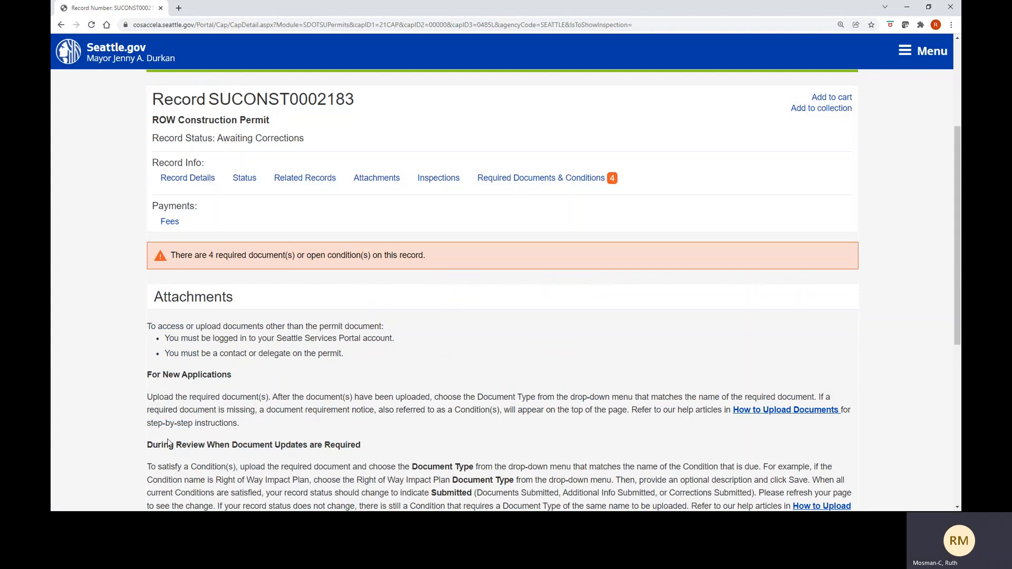
scroll(167, 443, down, 5)
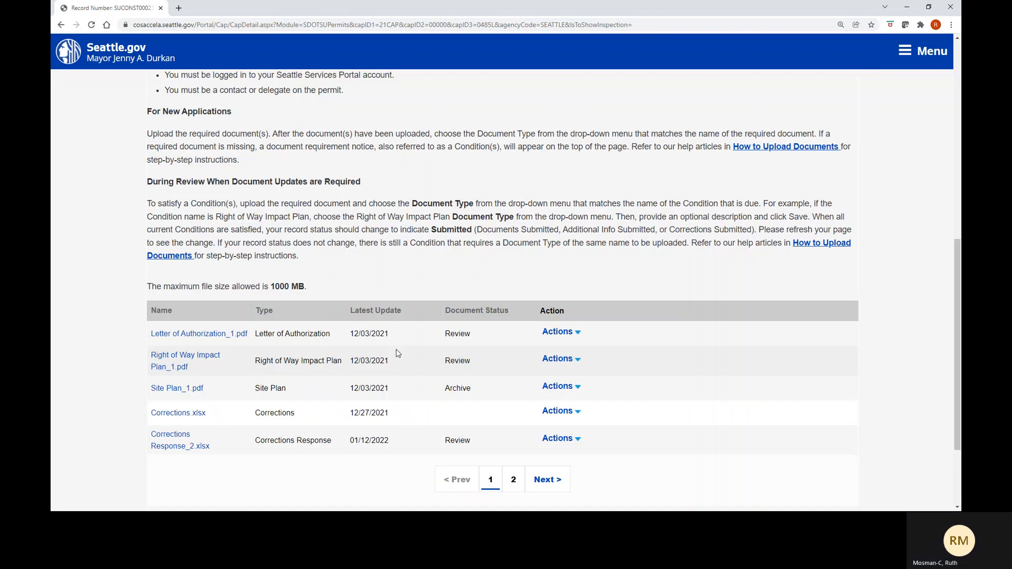
scroll(397, 352, down, 2)
scroll(397, 352, down, 1)
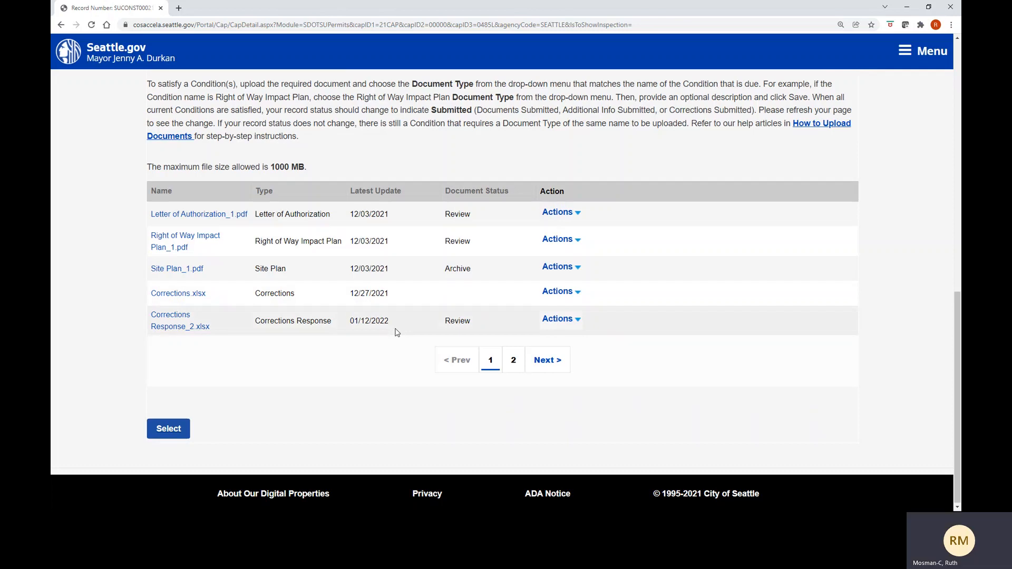
scroll(396, 332, up, 4)
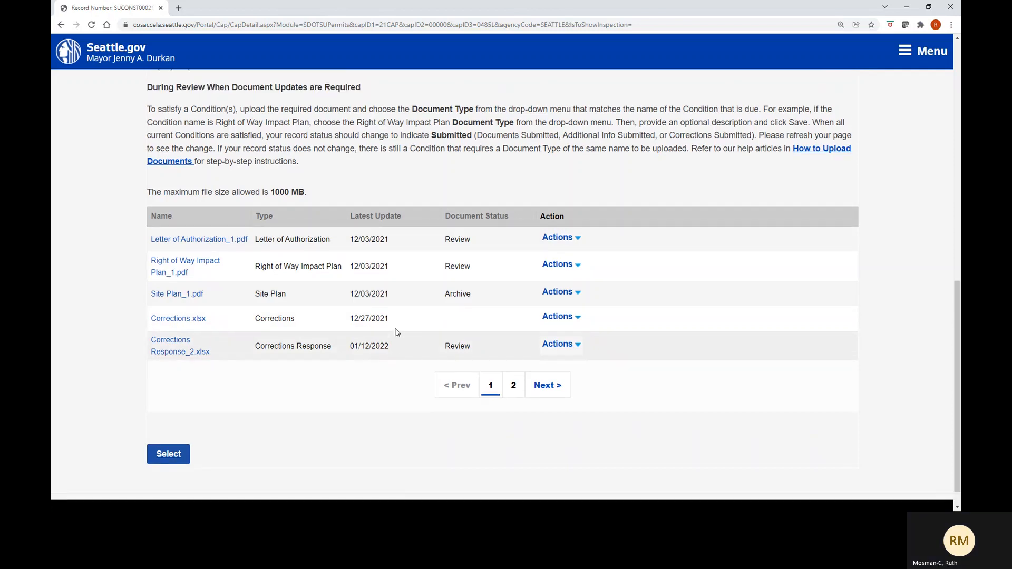
scroll(396, 331, up, 2)
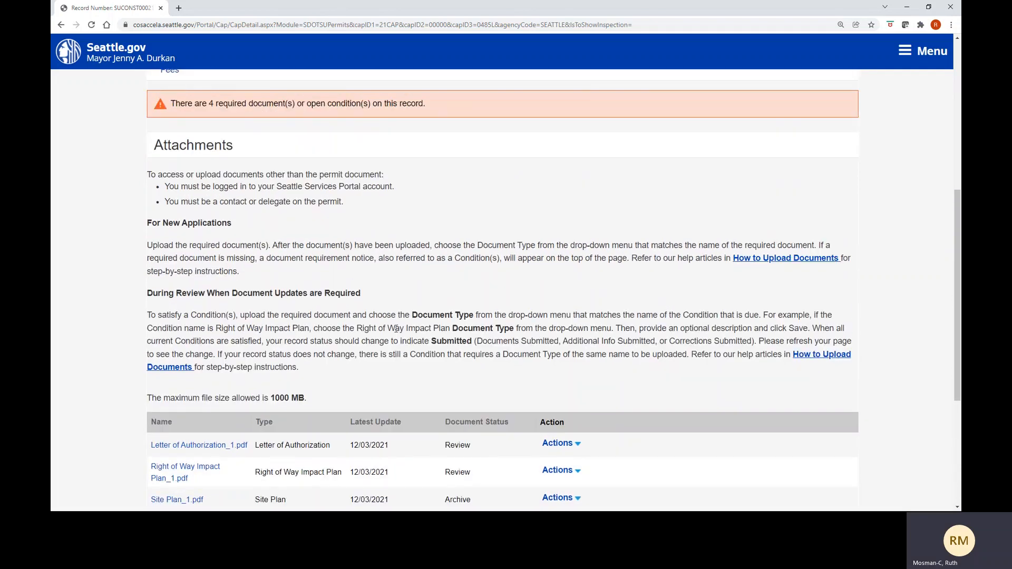
scroll(396, 331, up, 1)
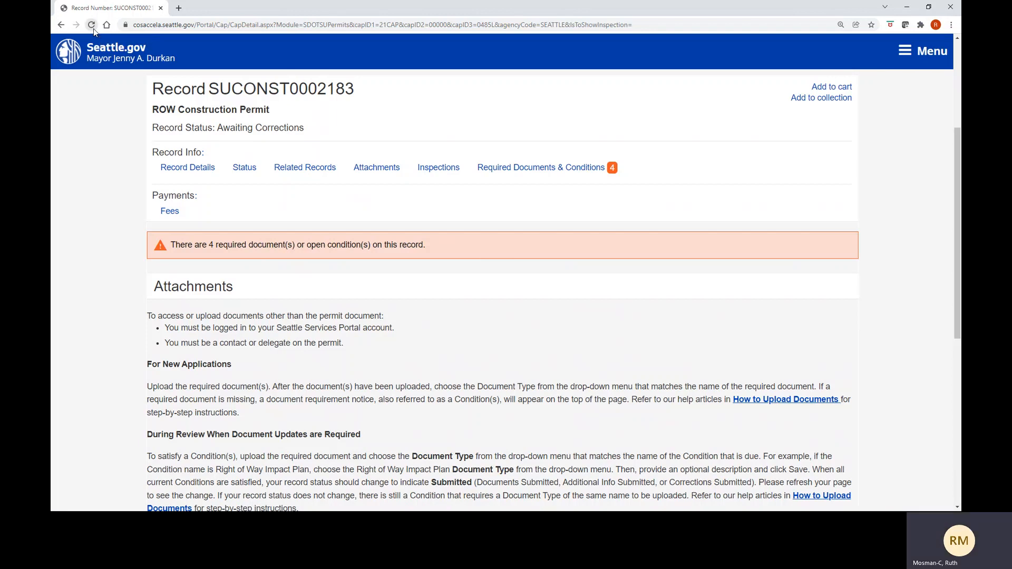
click(92, 25)
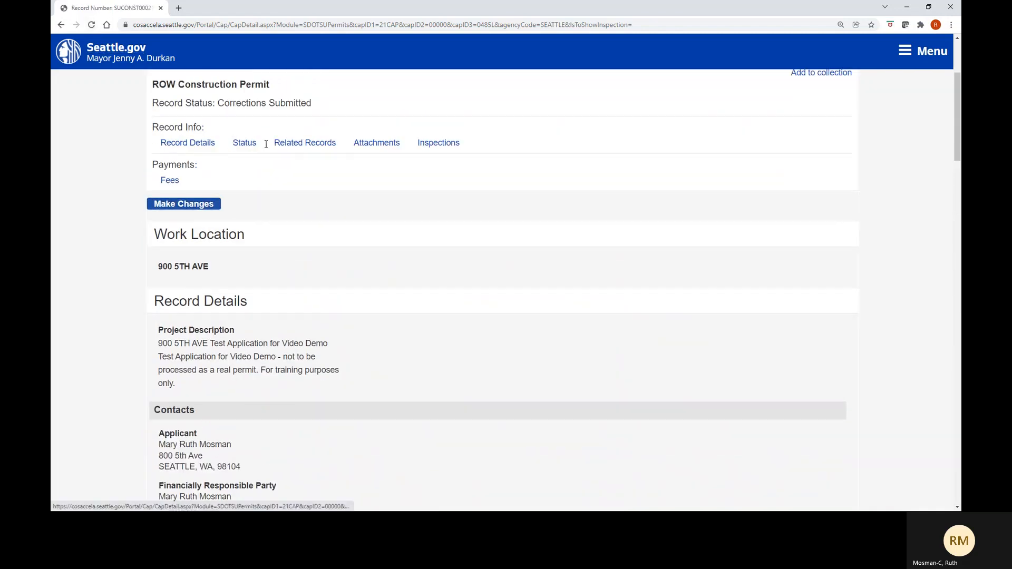
scroll(266, 144, up, 1)
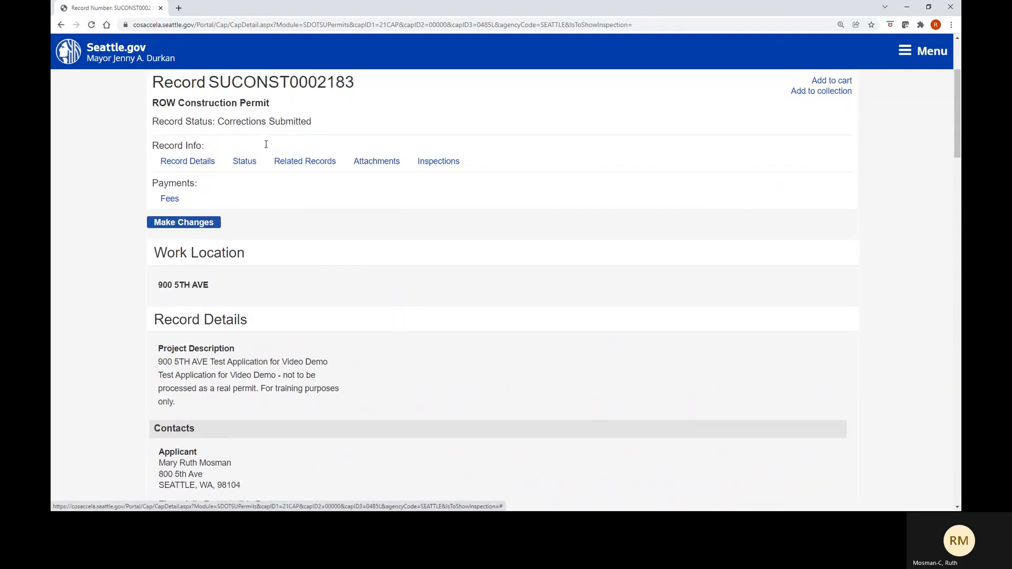